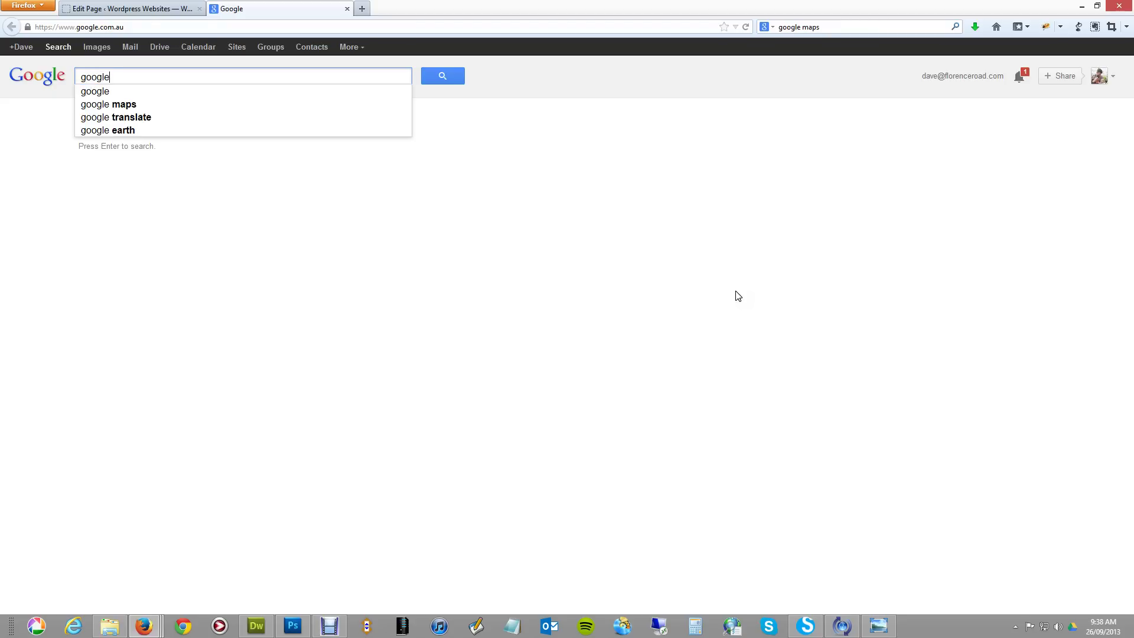
Search Google for 'google maps' and open the Google Maps result.
key("Return")
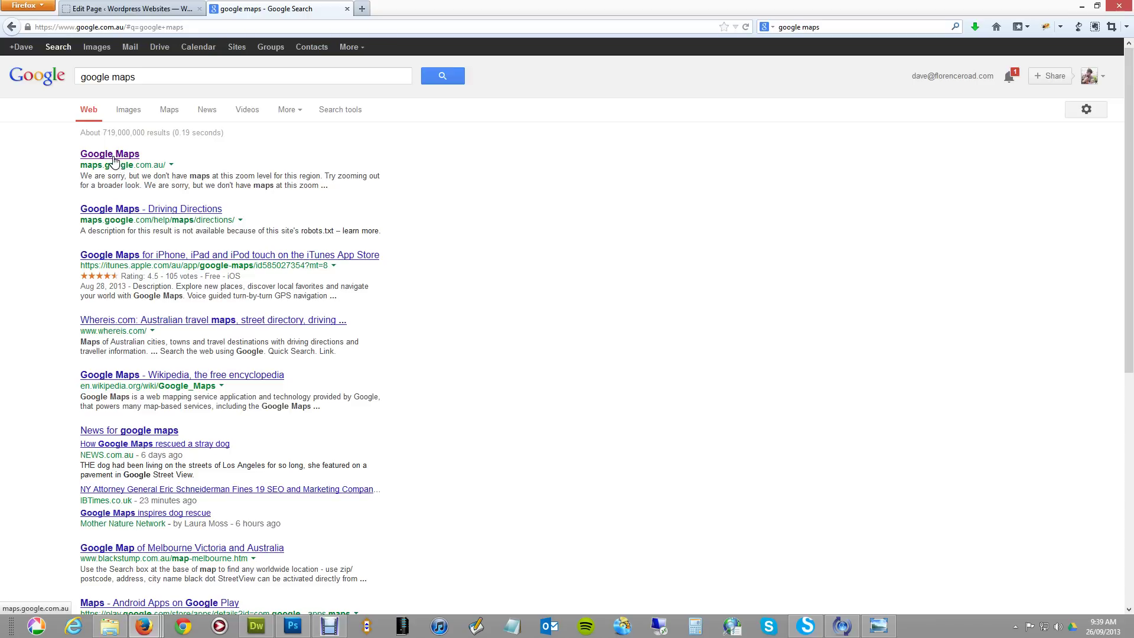
left_click(113, 155)
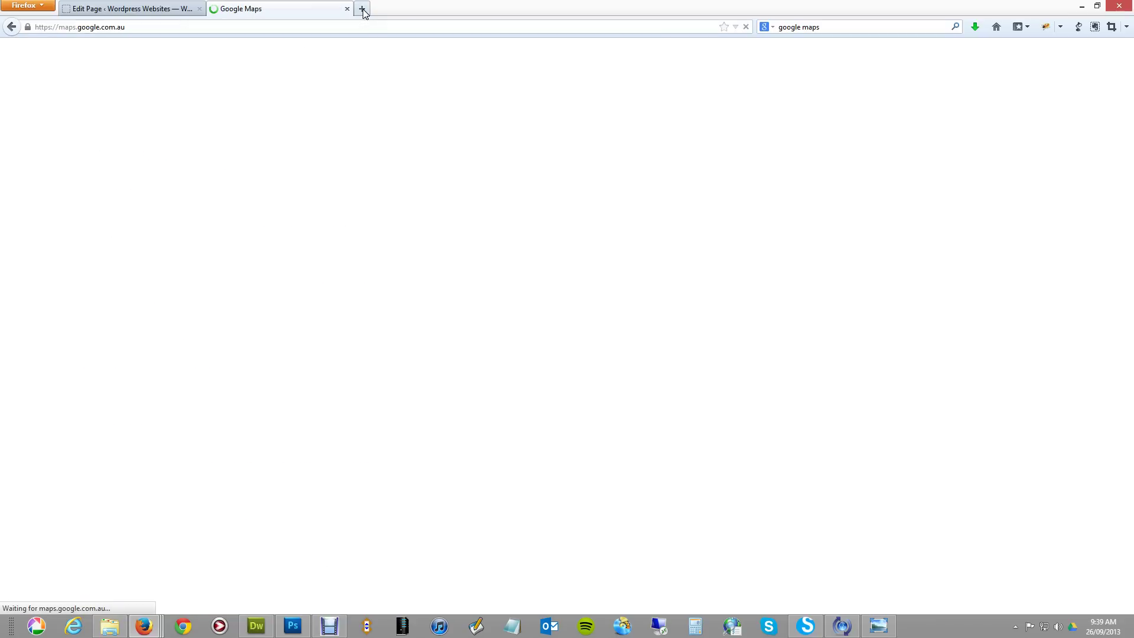
Load the Paxon Group website (paxon.kingsley.wpengine.com) in a new browser tab.
left_click(362, 9)
type("florenc")
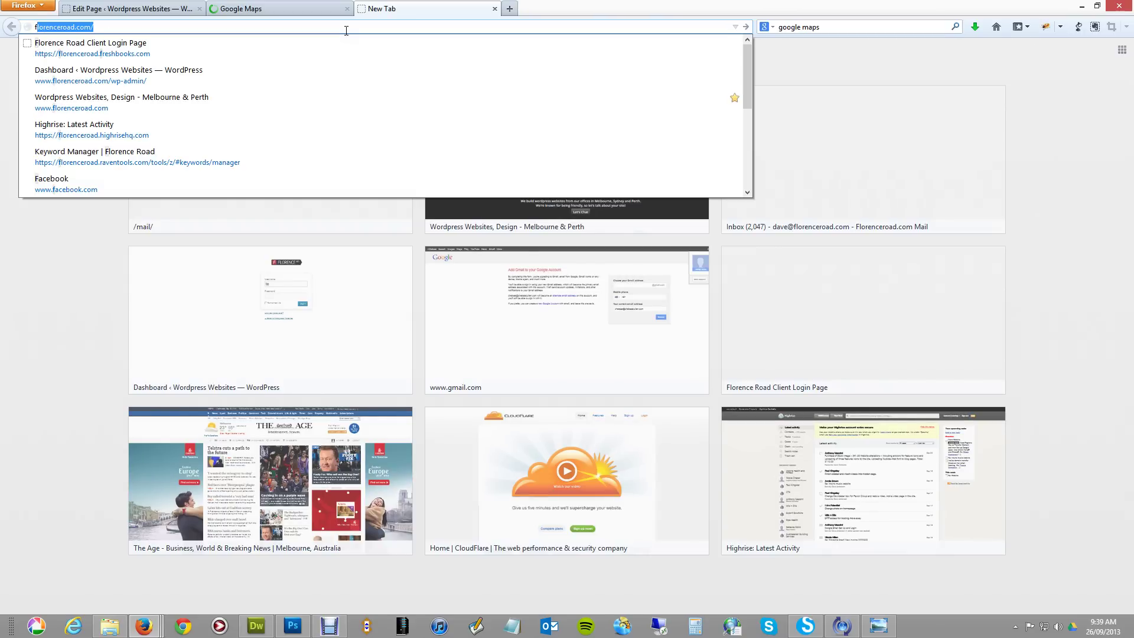
key("BackSpace")
key("BackSpace")
key("BackSpace")
key("BackSpace")
key("BackSpace")
key("BackSpace")
key("BackSpace")
type("paxon.kingsley.wpengin")
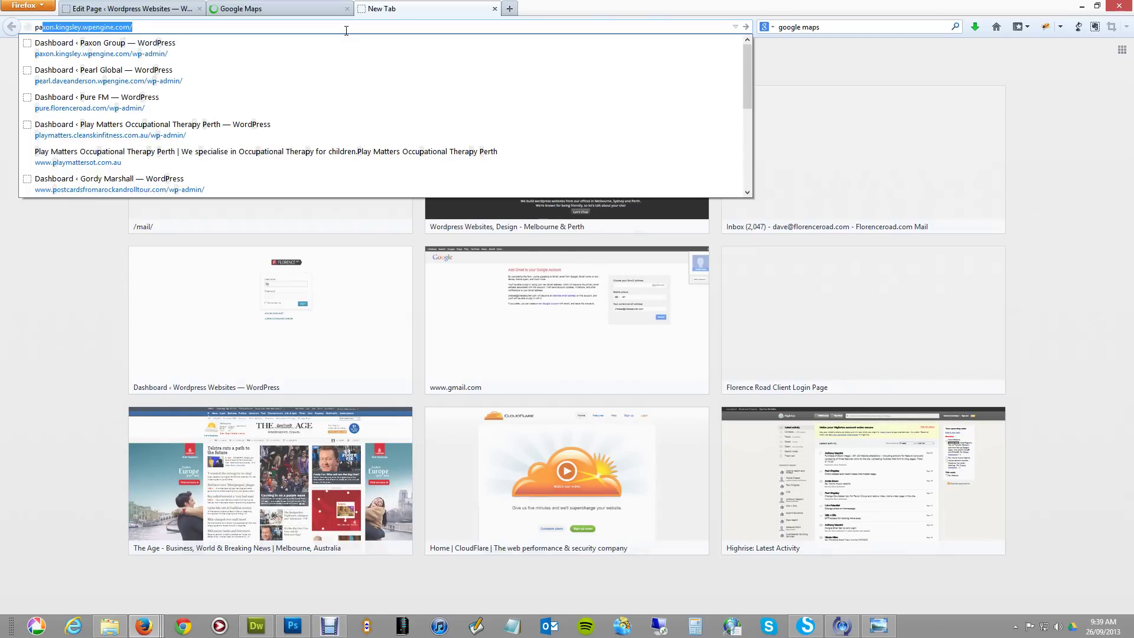
key("Return")
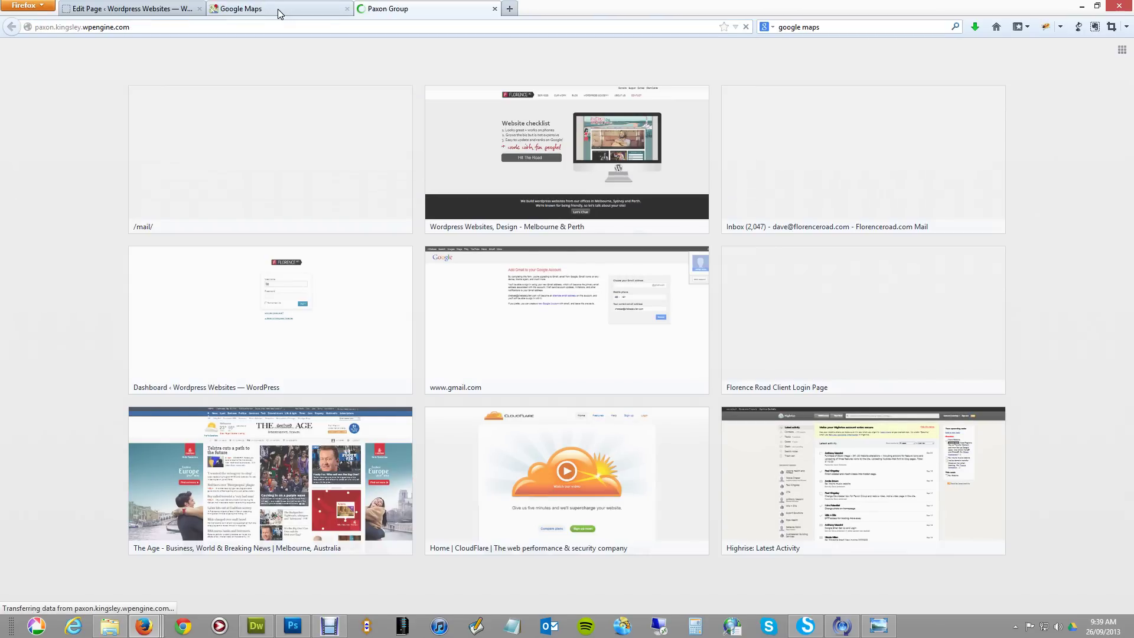
Back in Google Maps, start a new custom map from My places in Maps Engine.
left_click(280, 10)
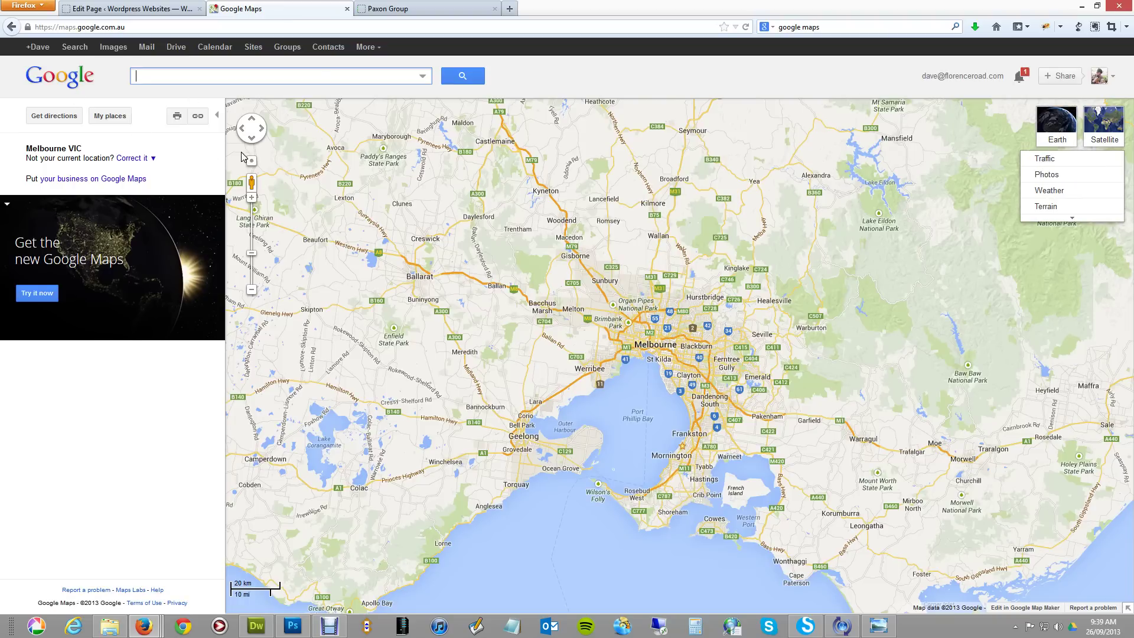
left_click(110, 118)
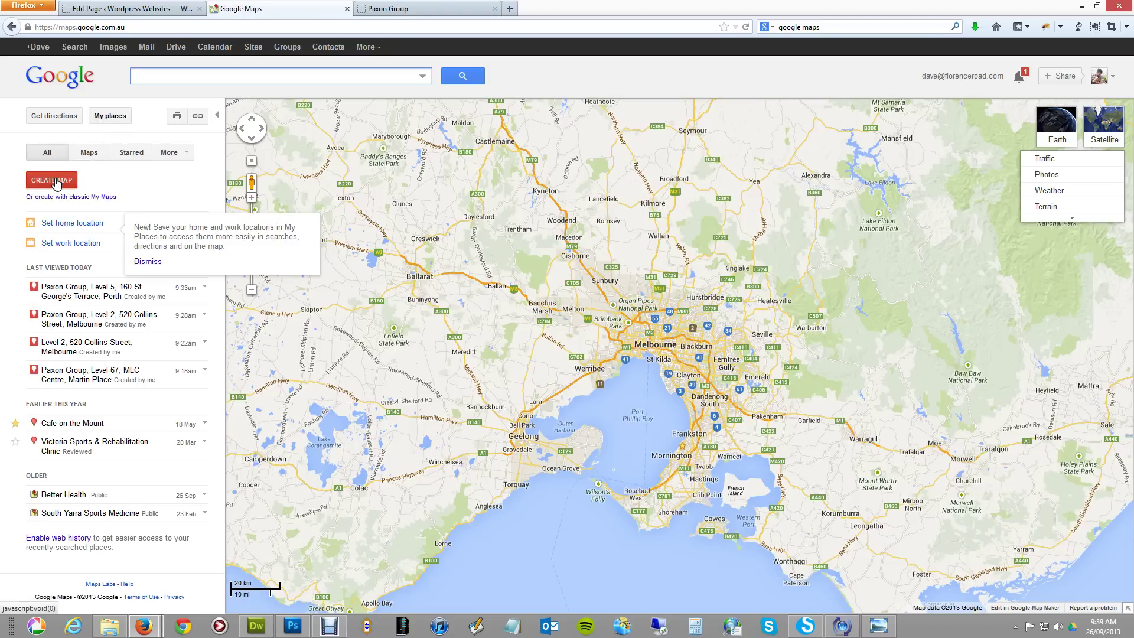
left_click(54, 184)
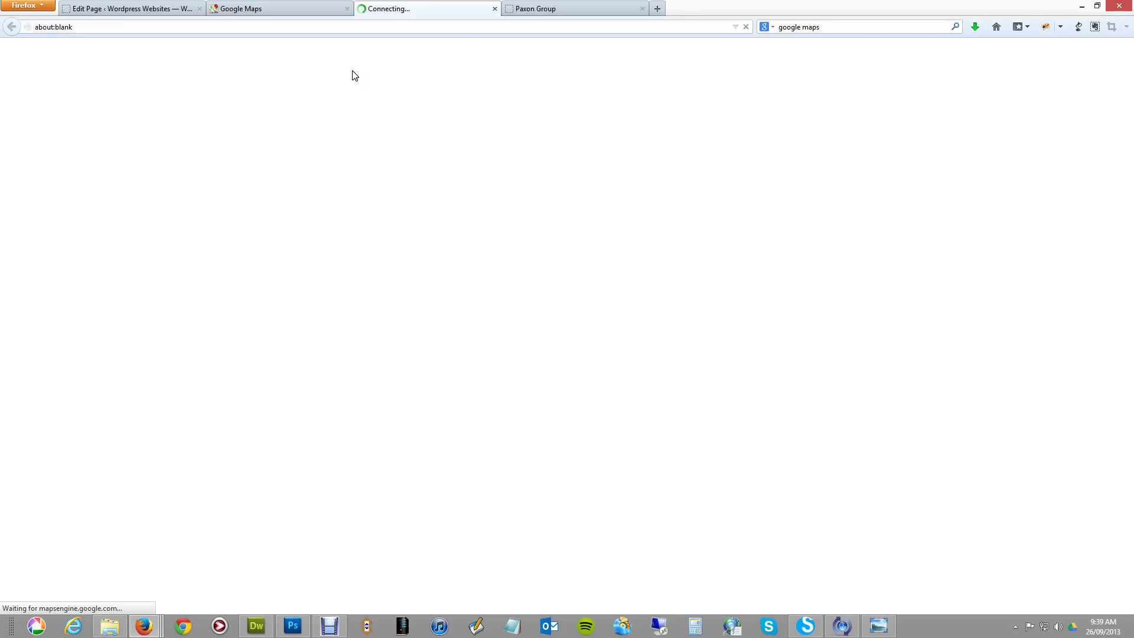
left_click(524, 10)
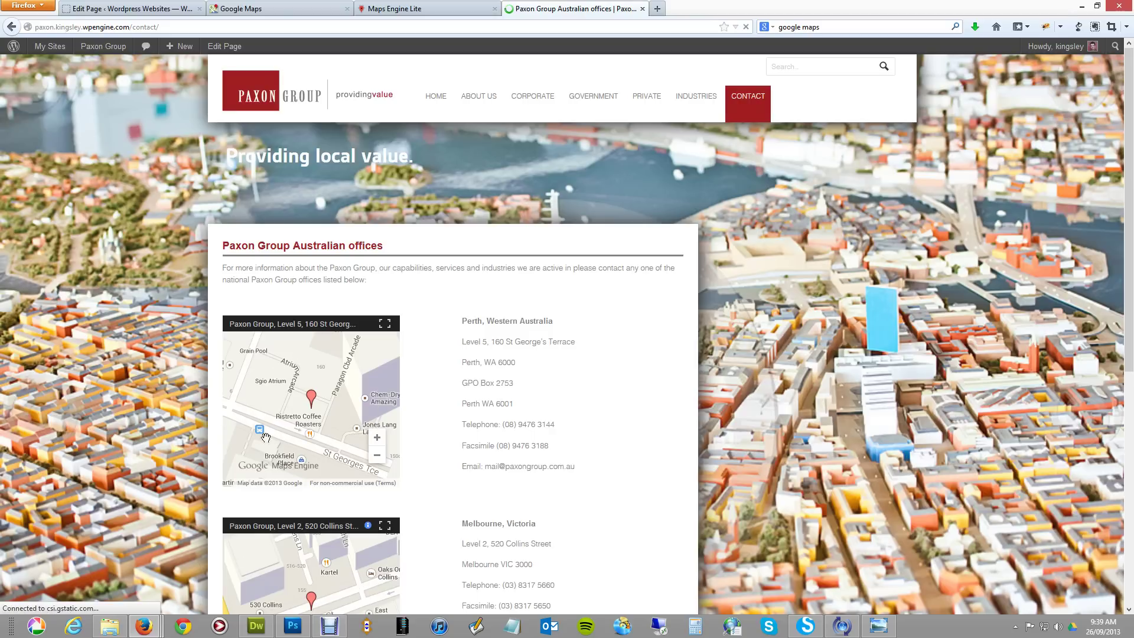
View the Perth office pin details on the Paxon Contact page map, then return to Maps Engine Lite.
left_click(312, 398)
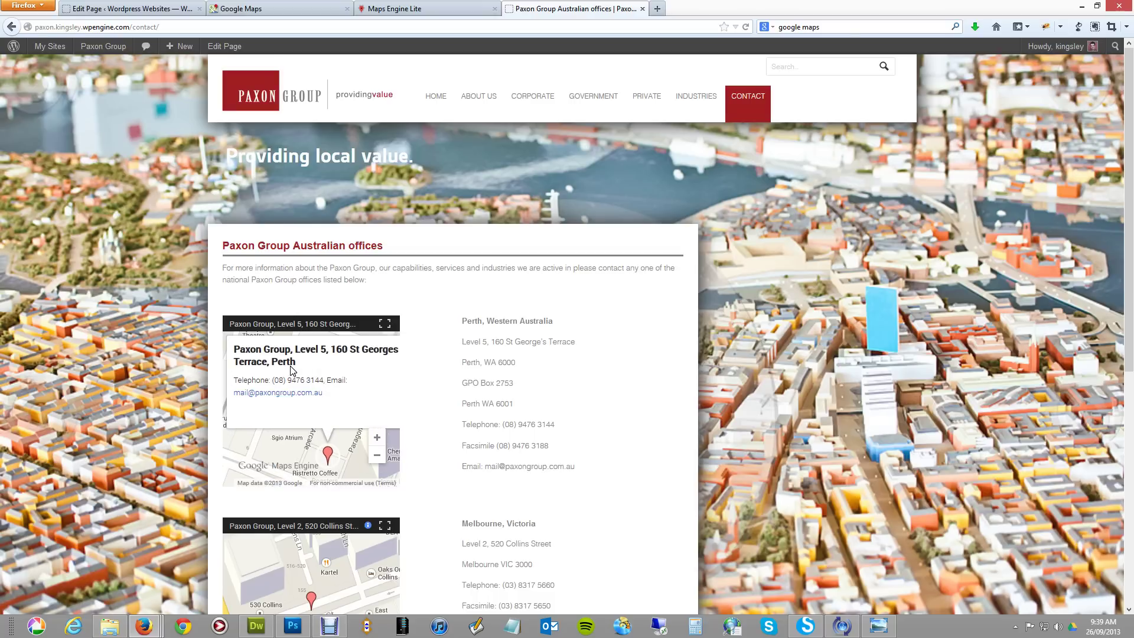
left_click(415, 12)
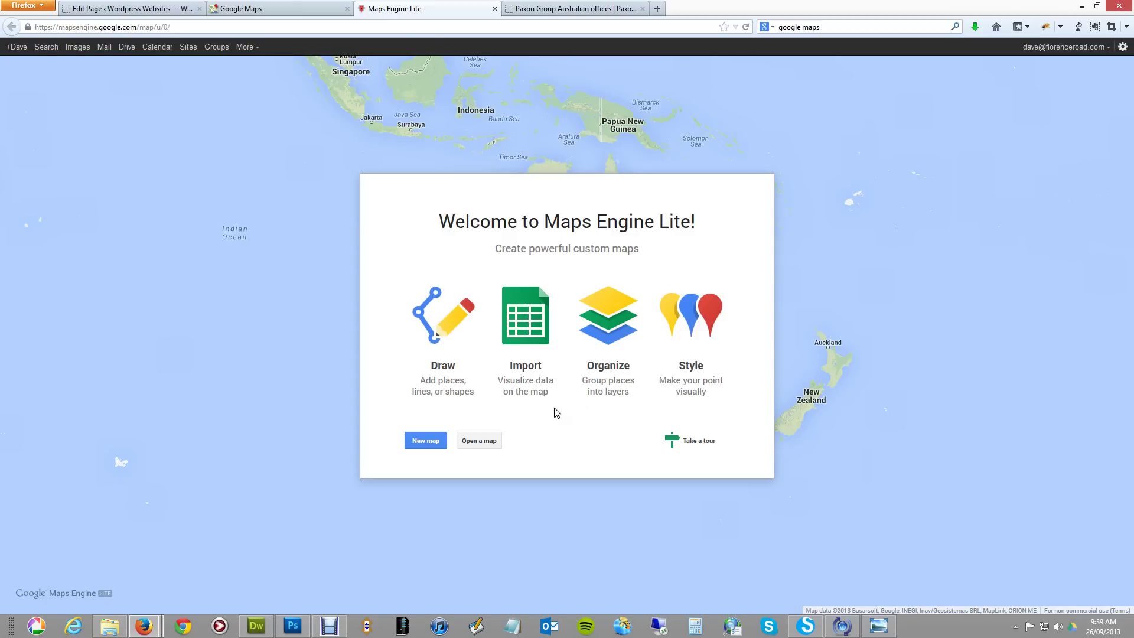
left_click(430, 441)
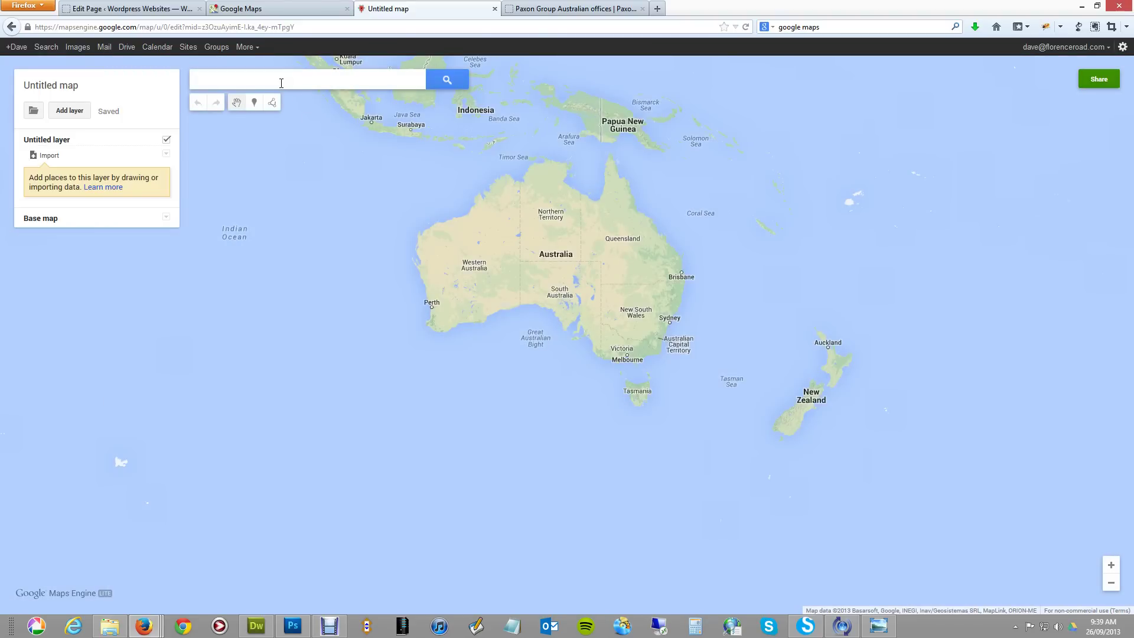
left_click(281, 82)
type("3")
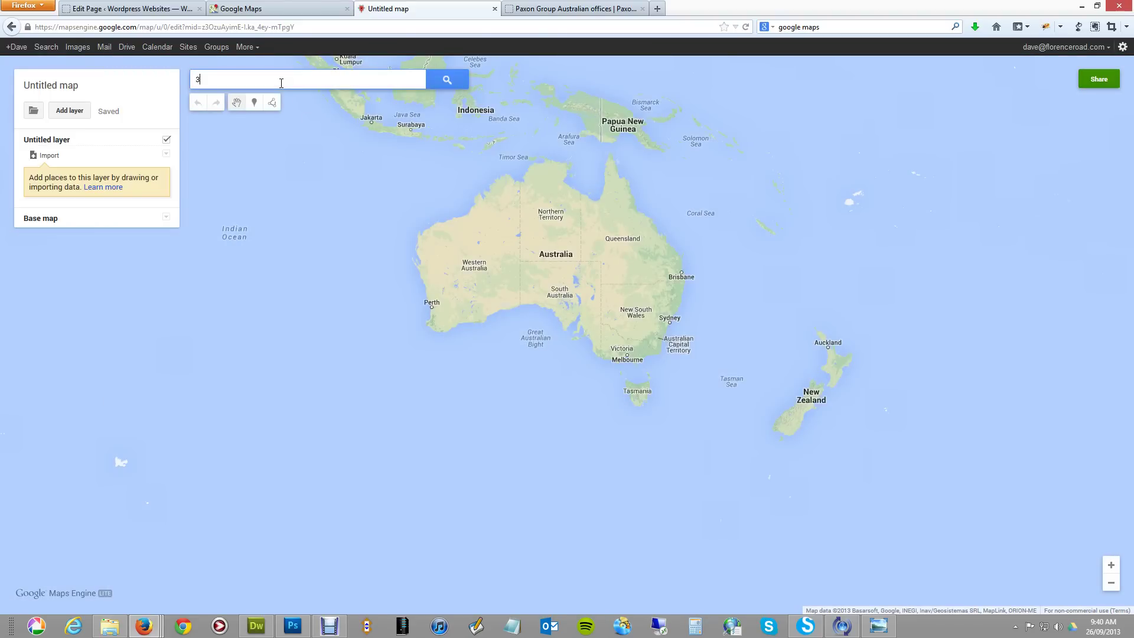
type("3 Bir")
key("BackSpace")
key("BackSpace")
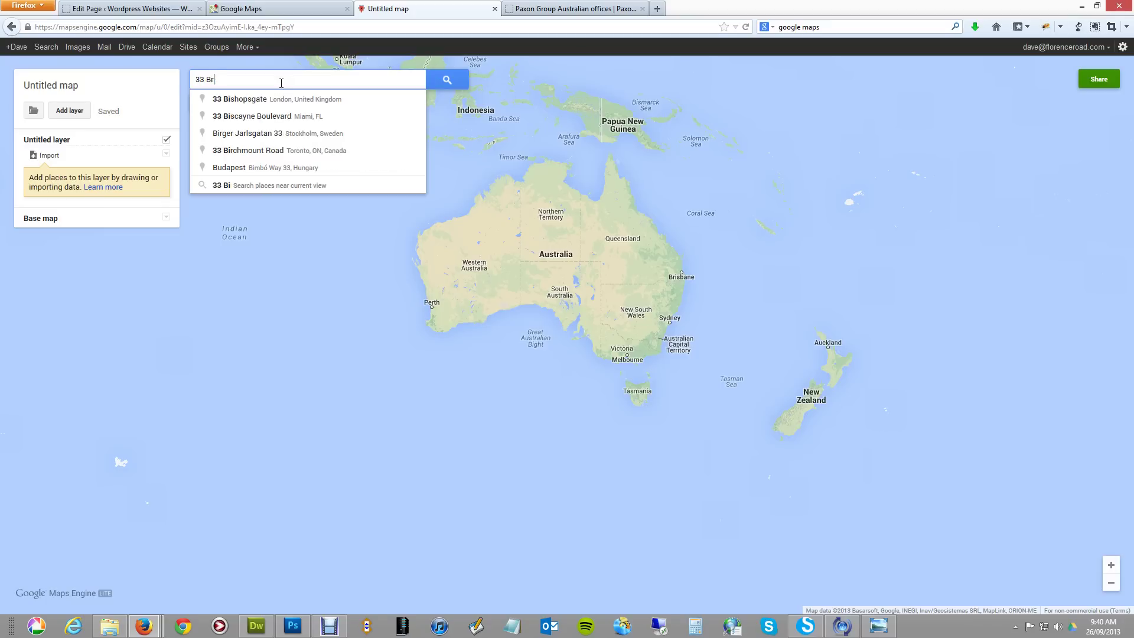
type("righton ")
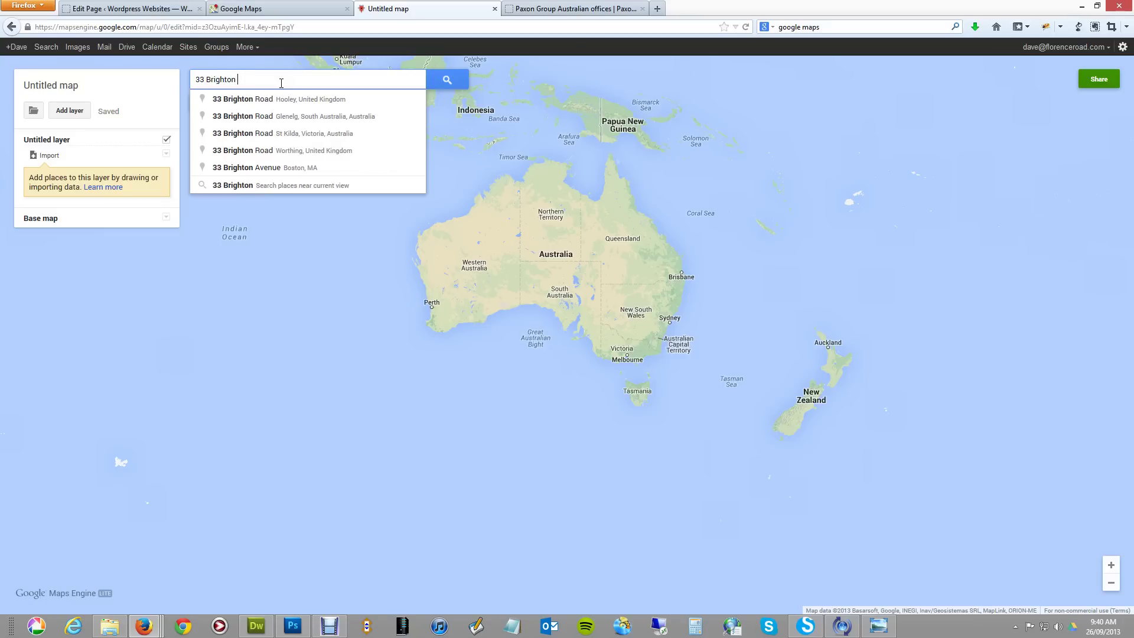
type("Crescent, M")
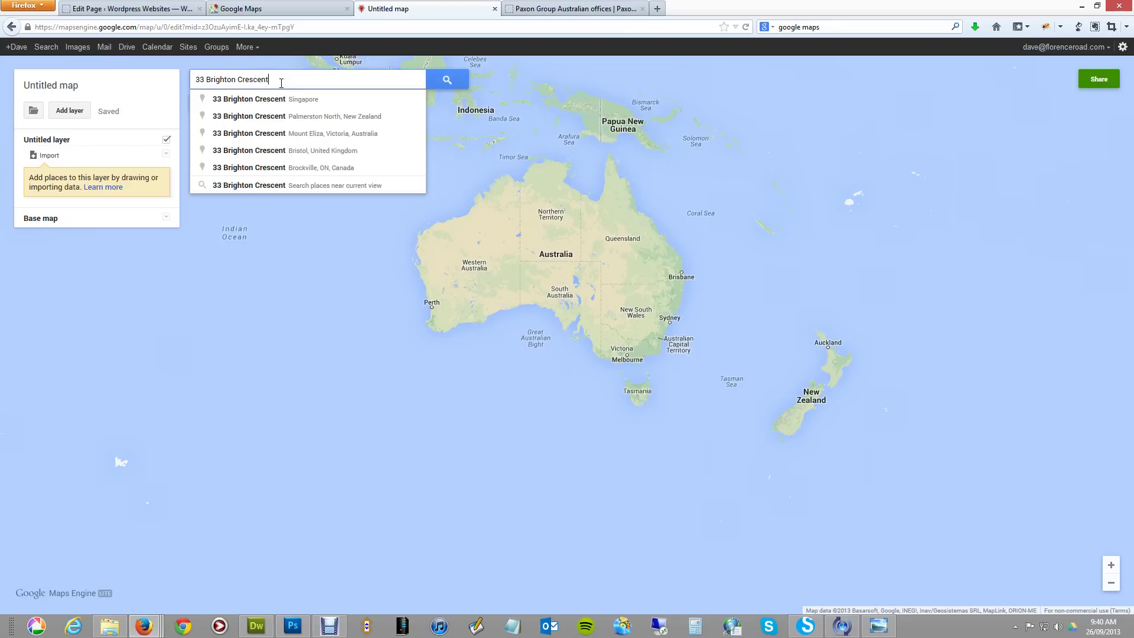
type("ount Eliza")
key("Return")
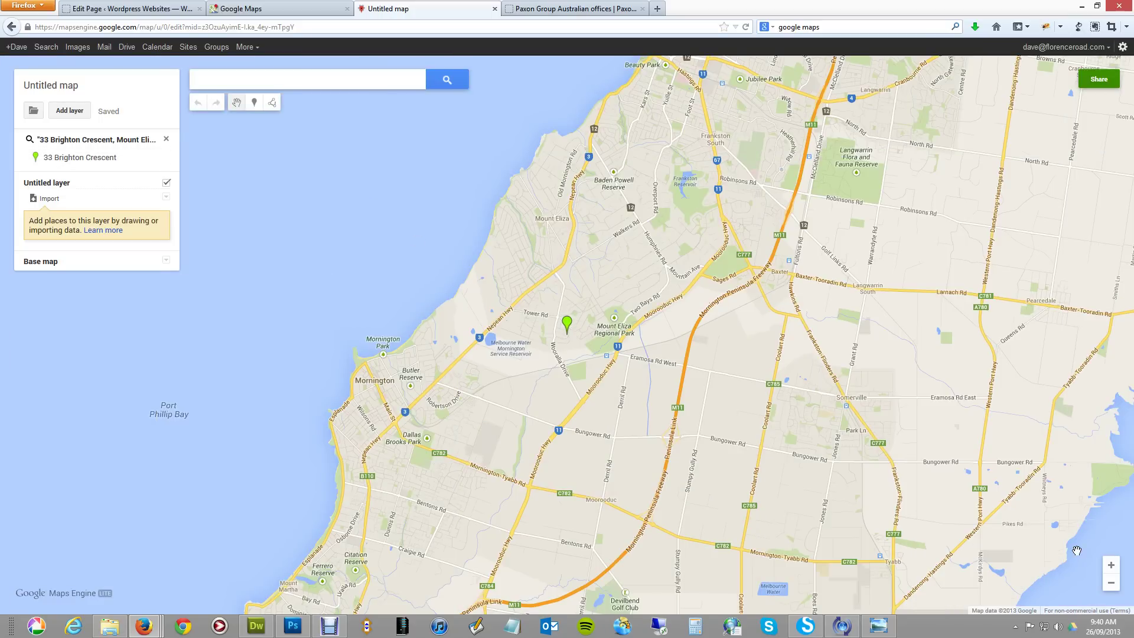
Zoom in three levels on the address and remove the search result from the map.
left_click(1112, 566)
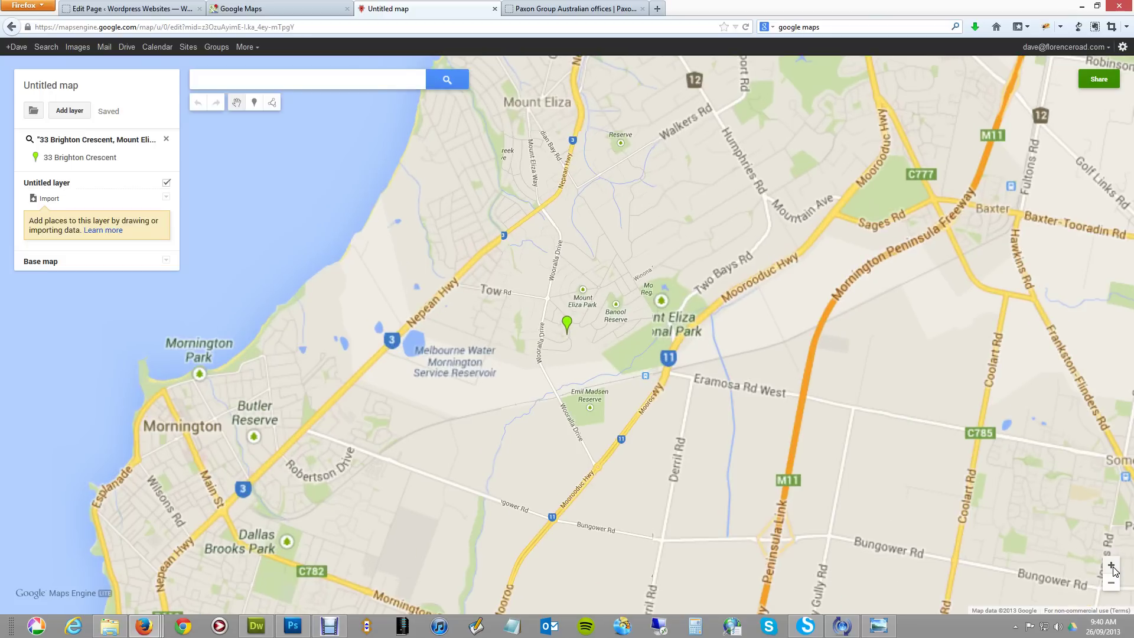
left_click(1112, 565)
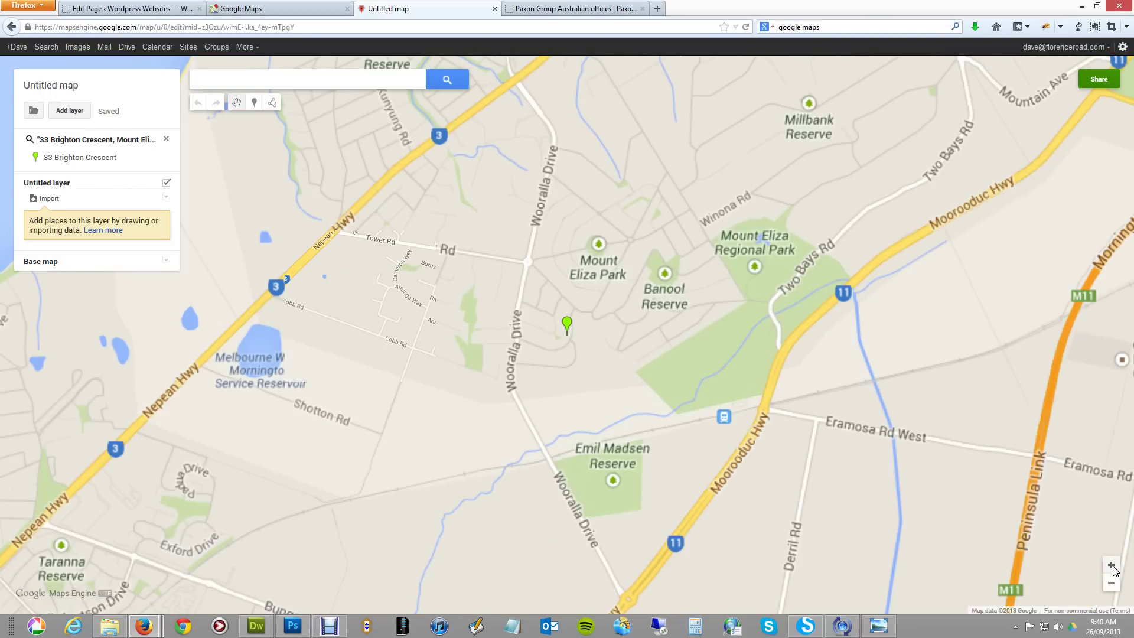
left_click(1111, 565)
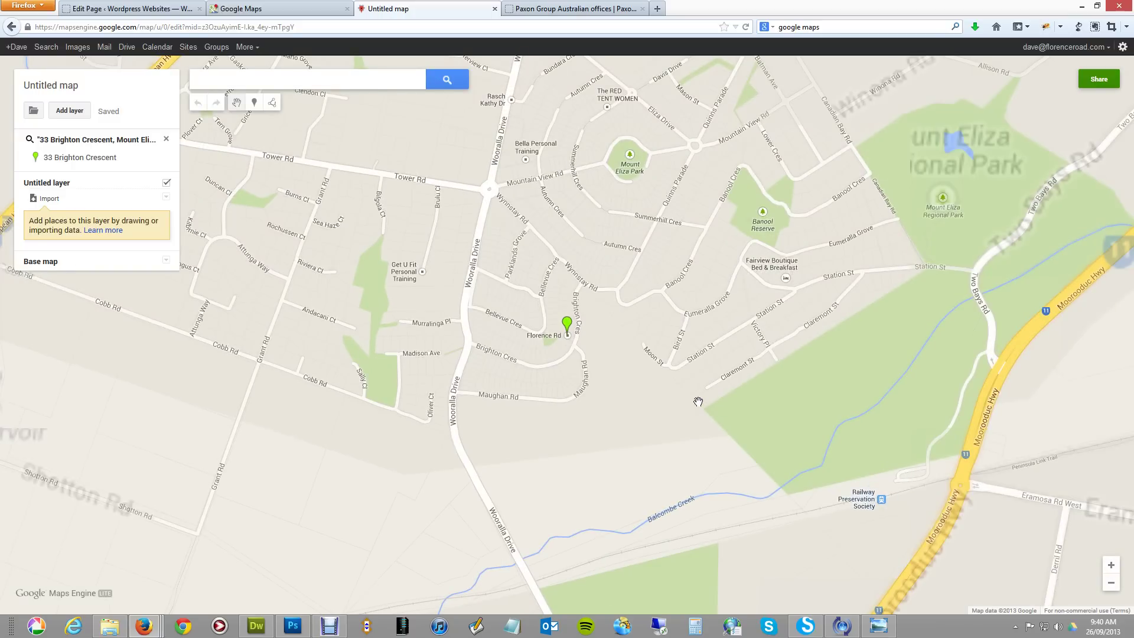
left_click(166, 139)
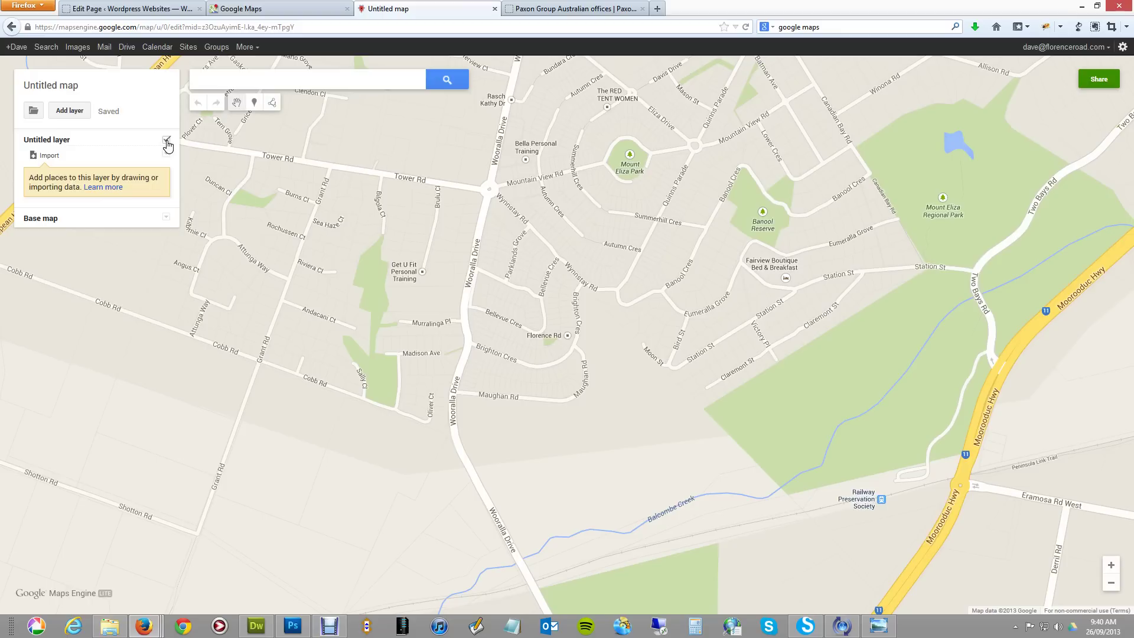
left_click(256, 107)
left_click(567, 335)
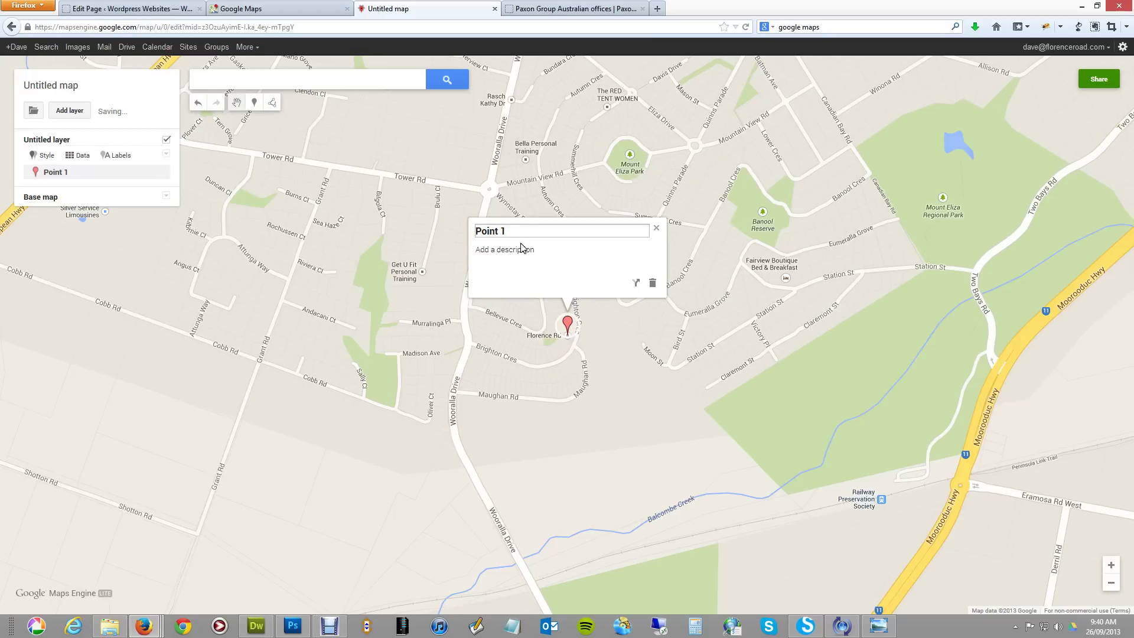
left_click_drag(513, 231, 476, 233)
type("Florence Road, 33 Bright")
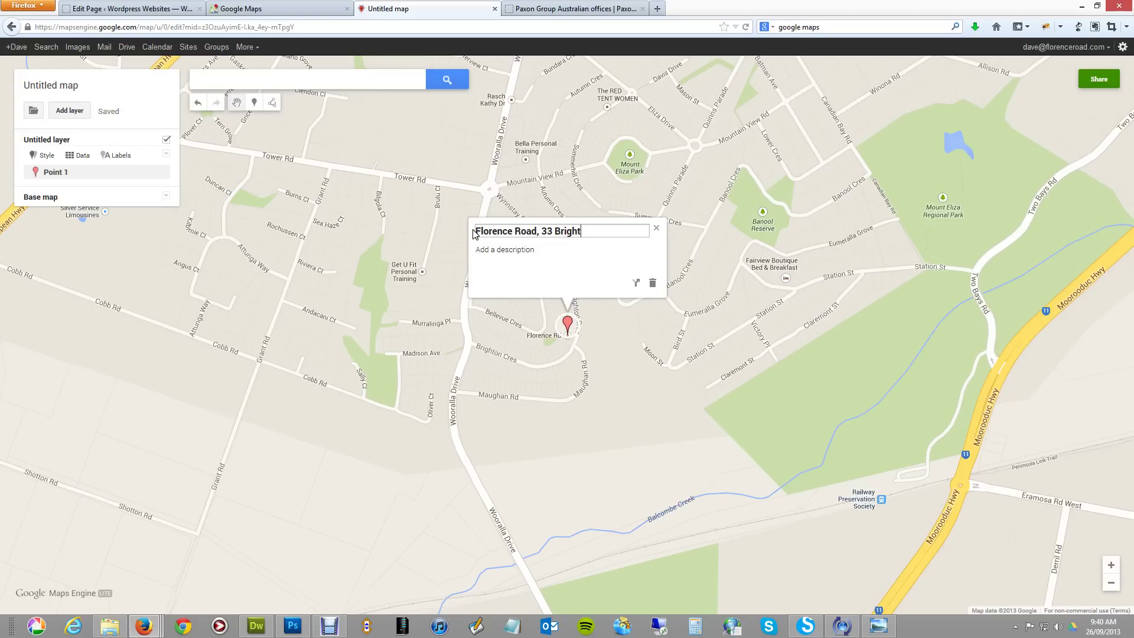
type("on Crescent, Mount Eliza")
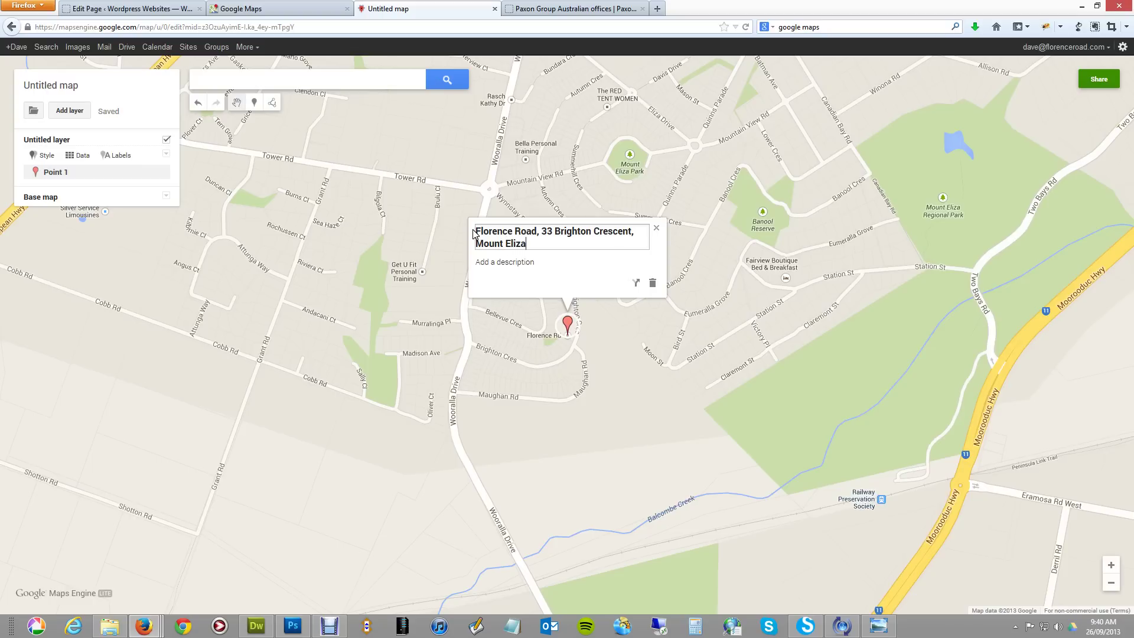
left_click(493, 266)
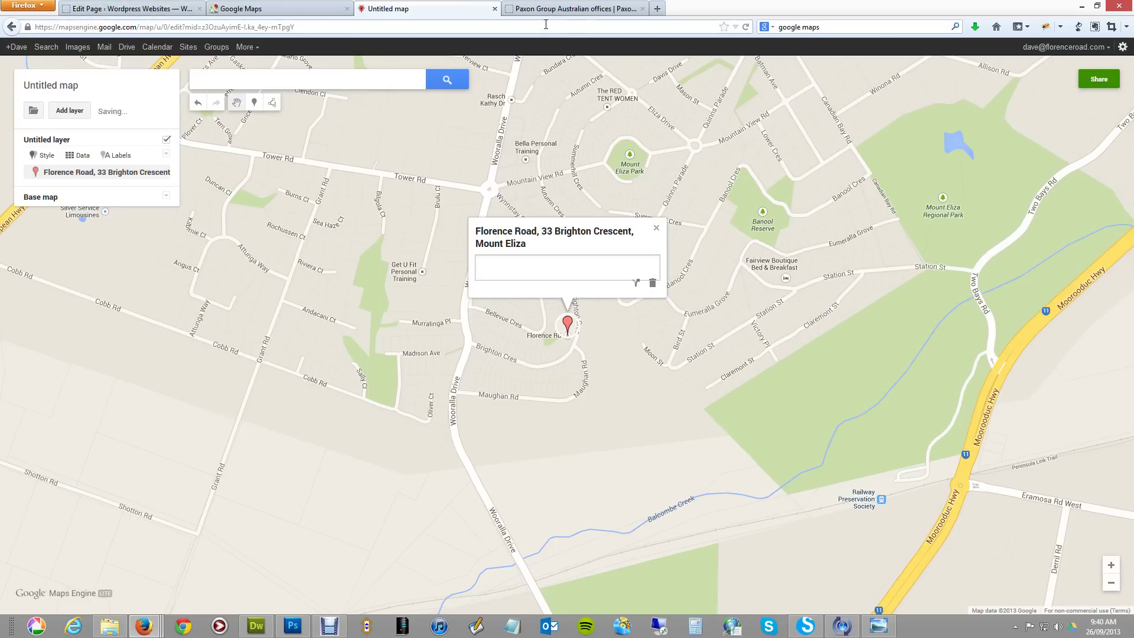
left_click(581, 10)
left_click(555, 27)
Load florenceroad.com in the other tab, then add the contact e-mail as the marker's description.
type("florenceroad.com/")
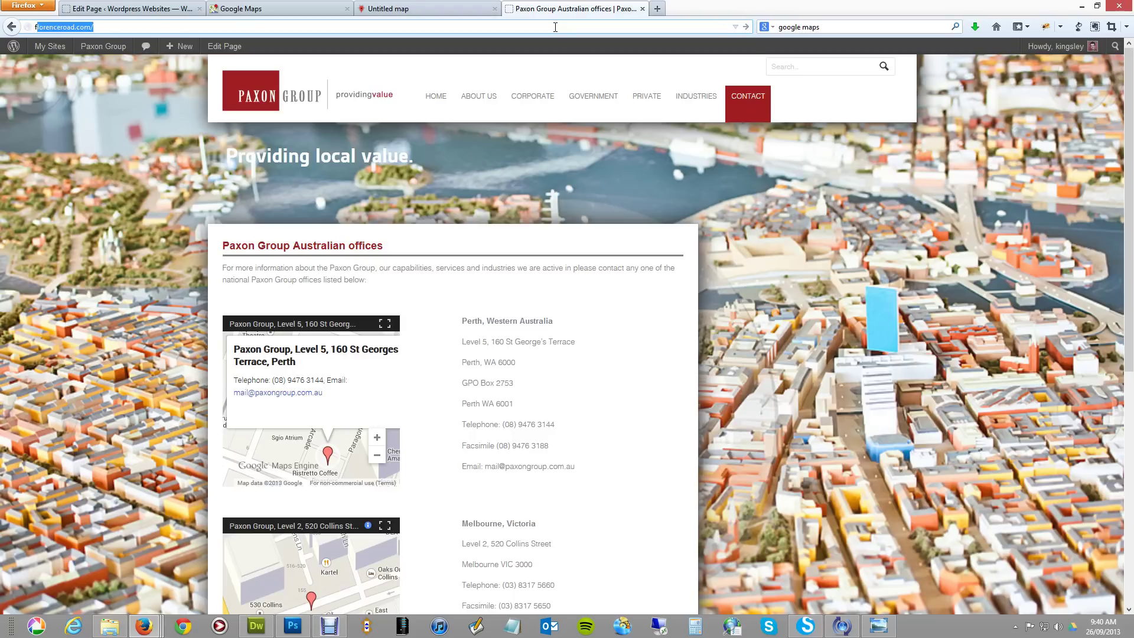
key("Return")
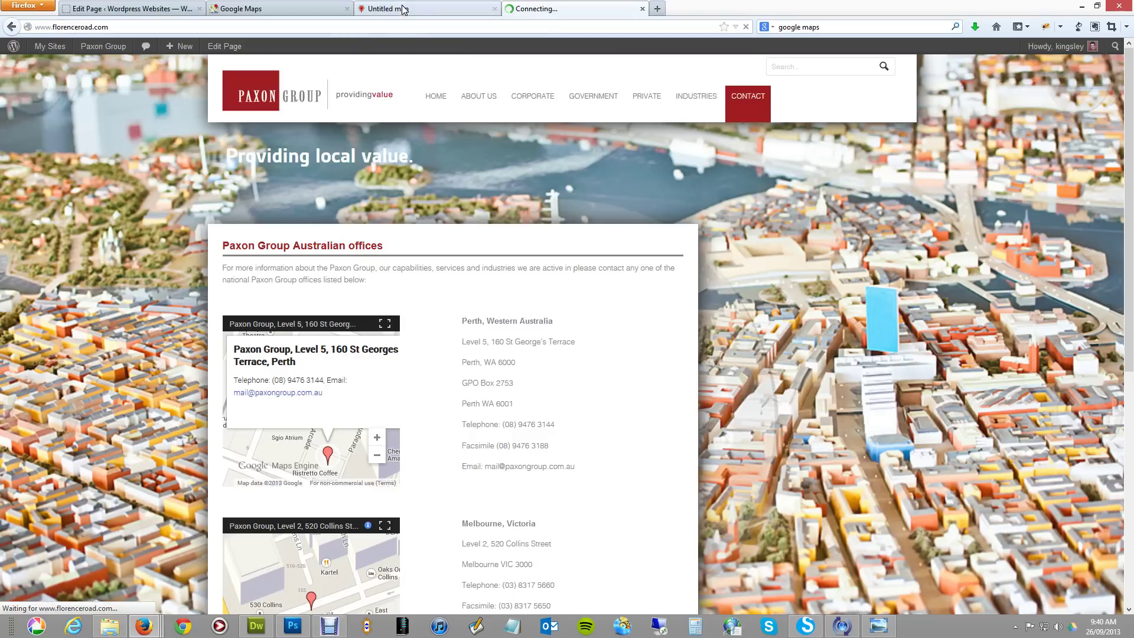
left_click(405, 8)
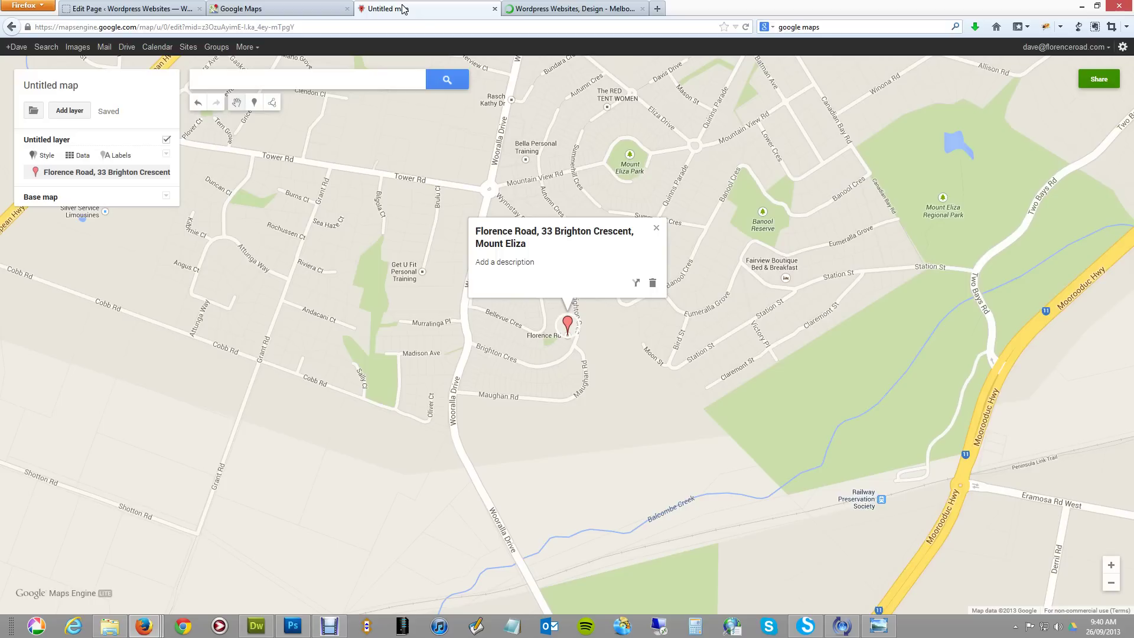
left_click(517, 262)
type("Contact")
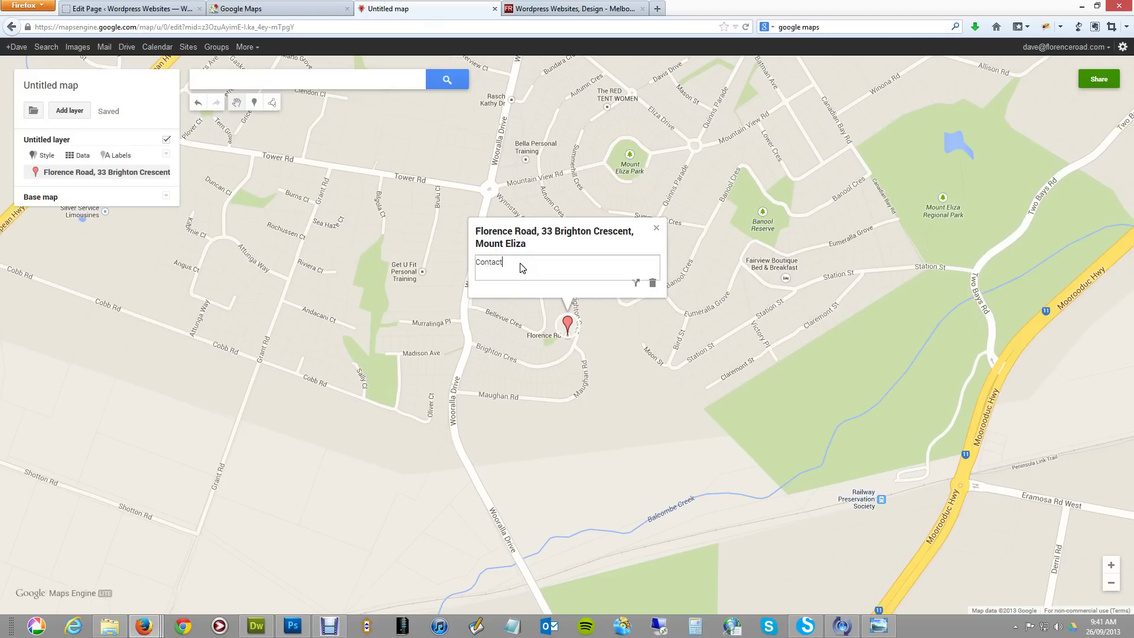
left_click(656, 230)
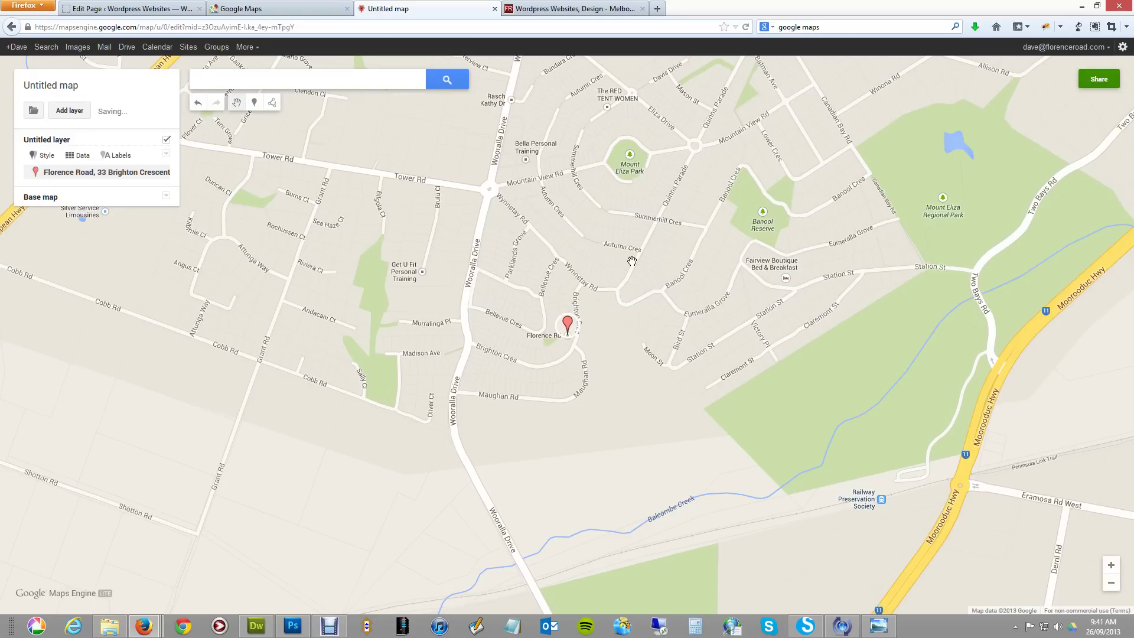
Title the map 'Florence Road - Melbourne' and save it.
left_click(65, 86)
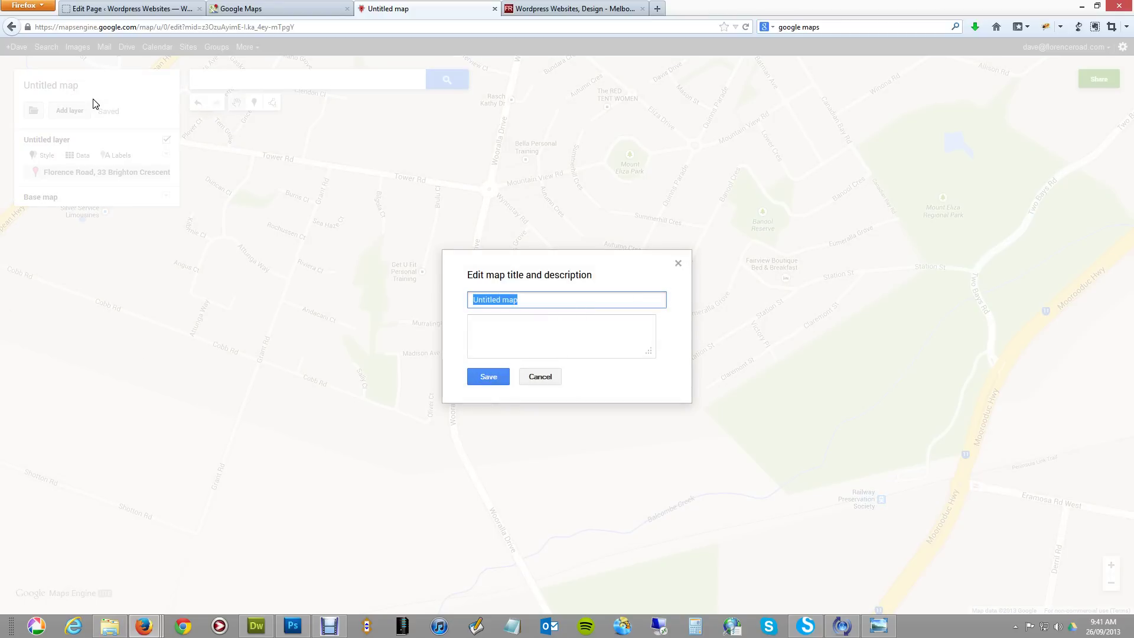
type("Florence ")
type("Roa")
key("BackSpace")
type("oad - Melbourne")
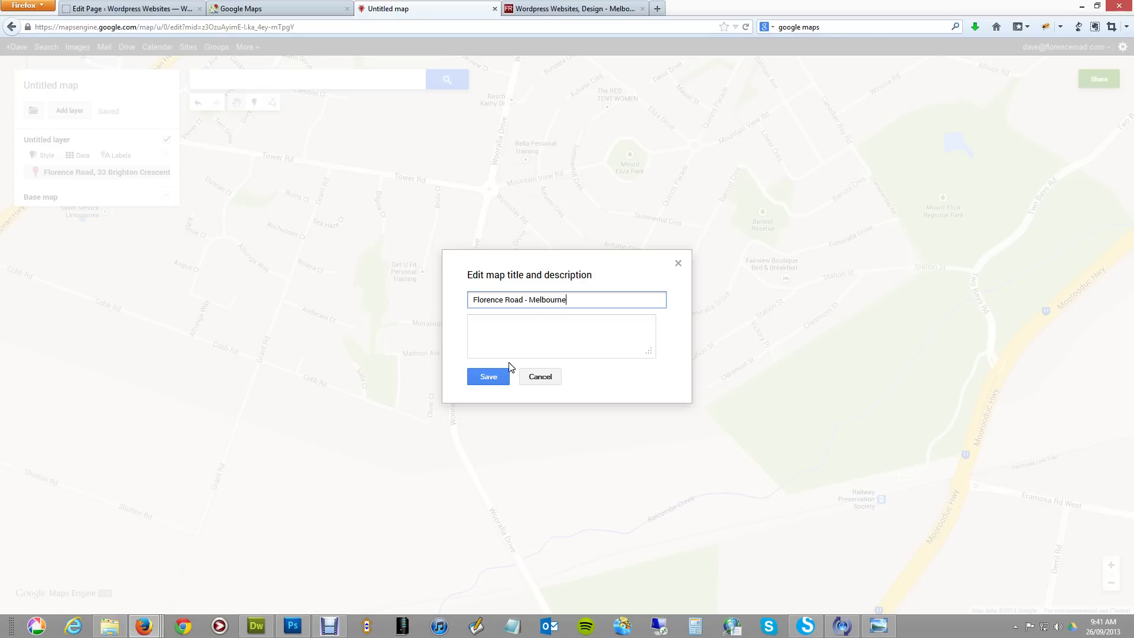
left_click(489, 378)
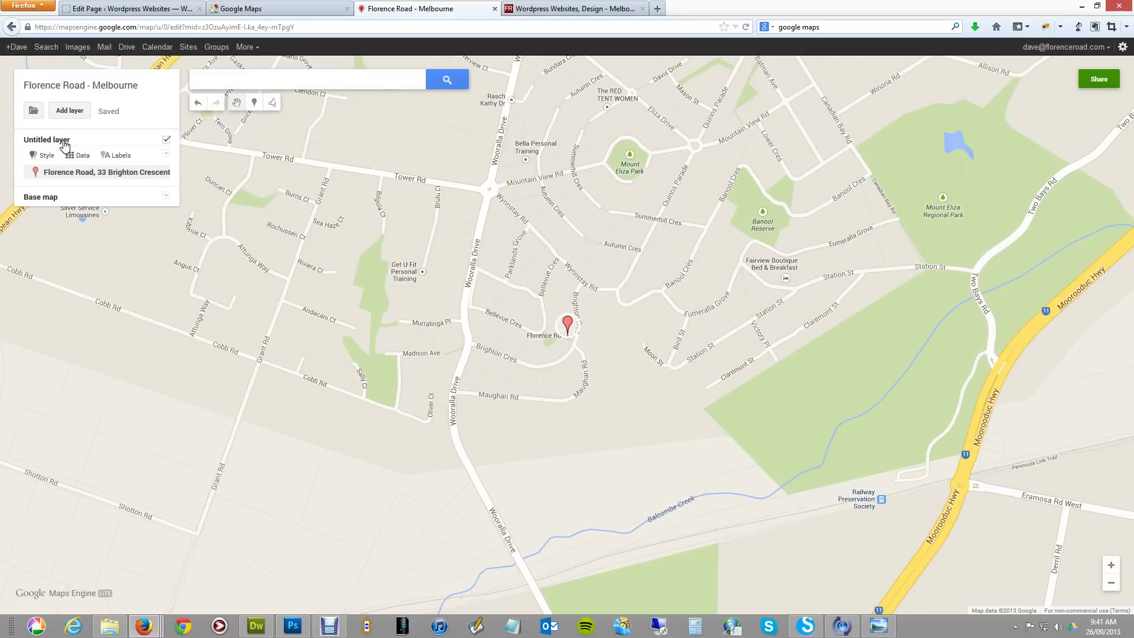
left_click(47, 140)
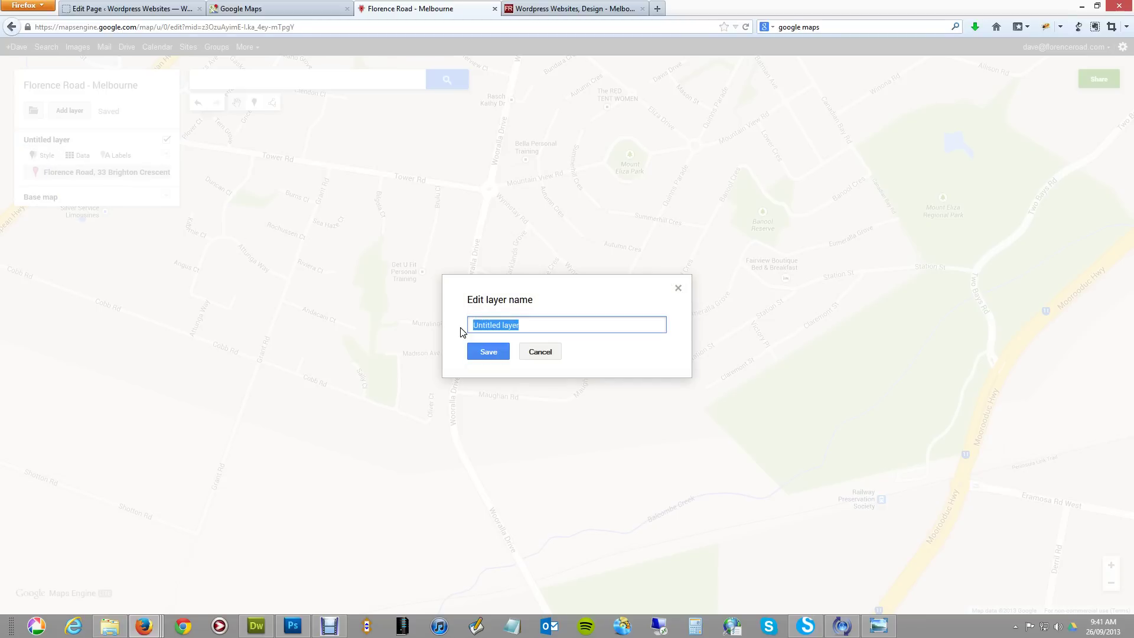
type("33 Brighton Crescent, Mount Eliza")
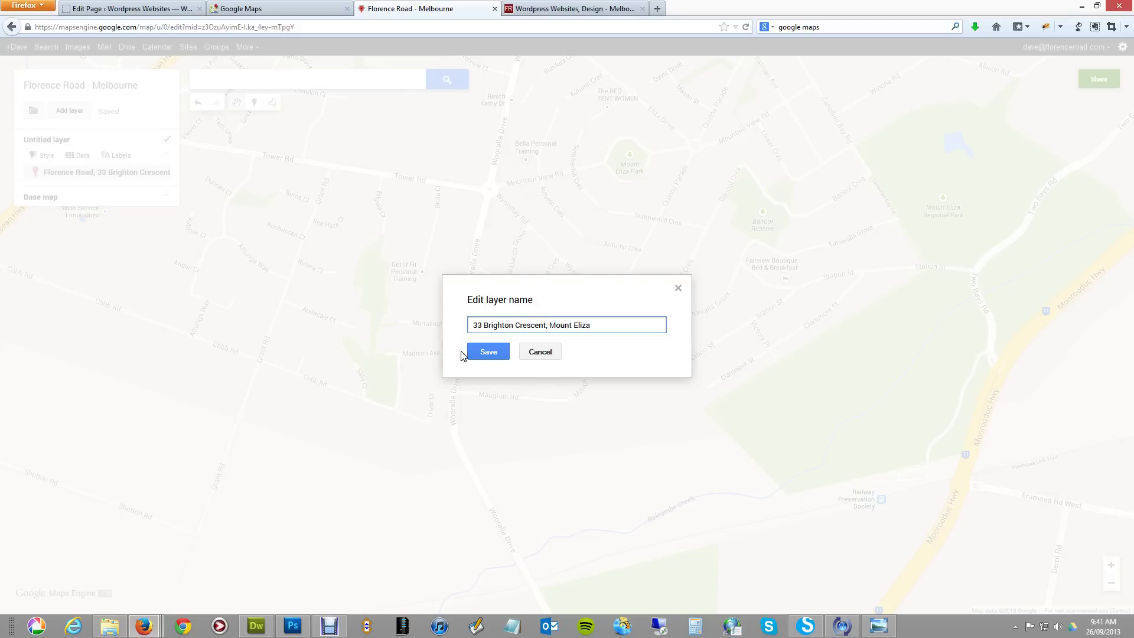
left_click(483, 352)
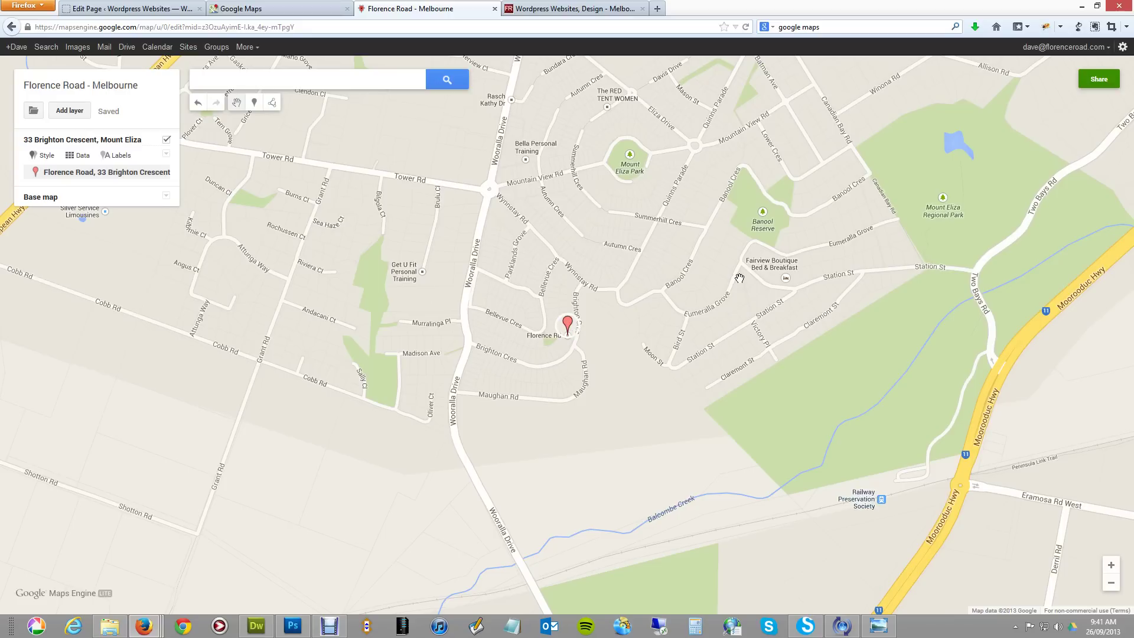
Change the map's sharing access to Public on the web and save.
left_click(1099, 79)
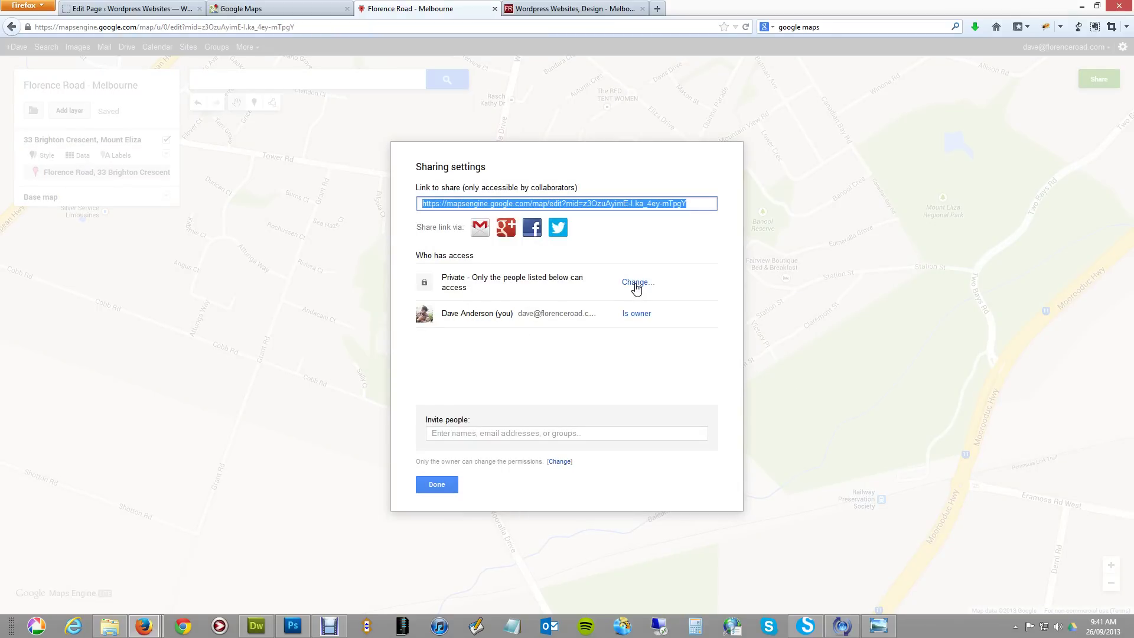
left_click(635, 283)
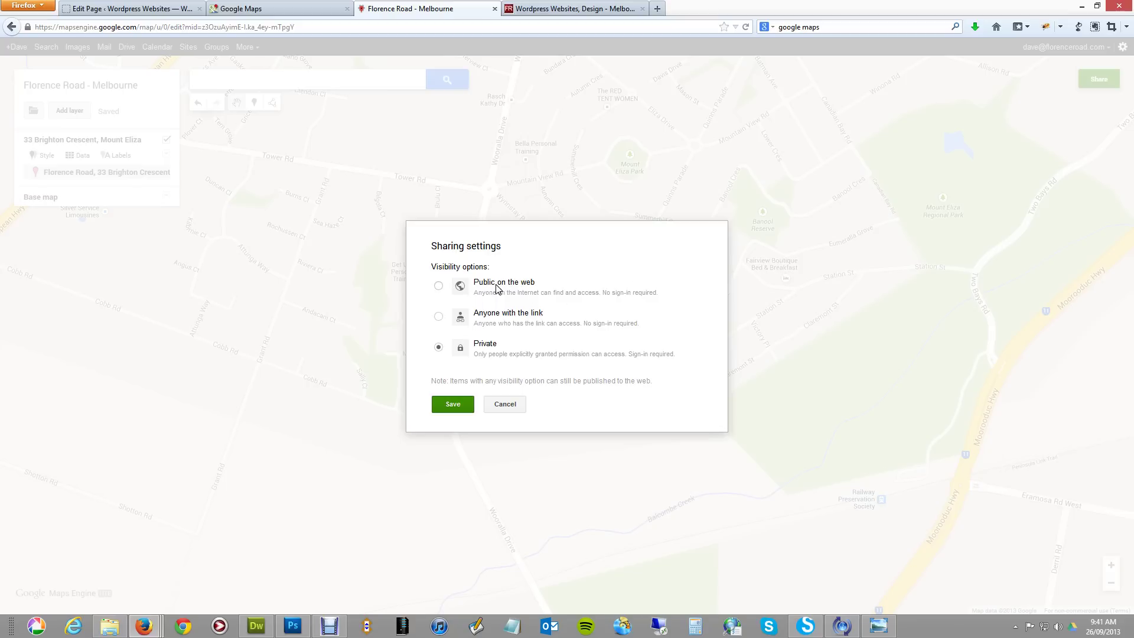
left_click(438, 287)
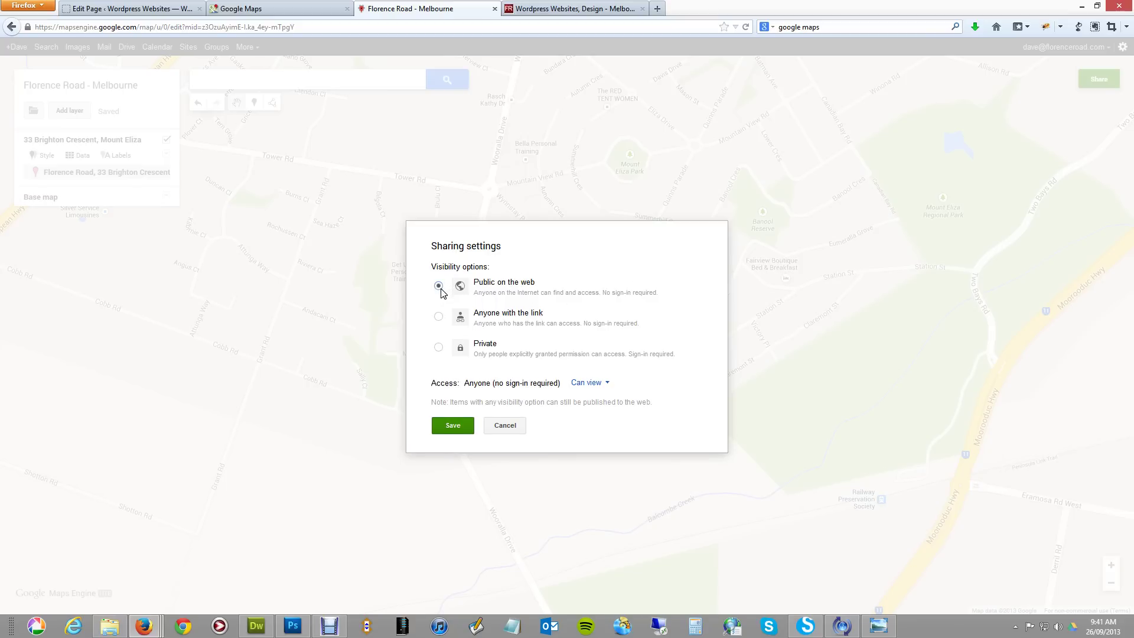
left_click(454, 427)
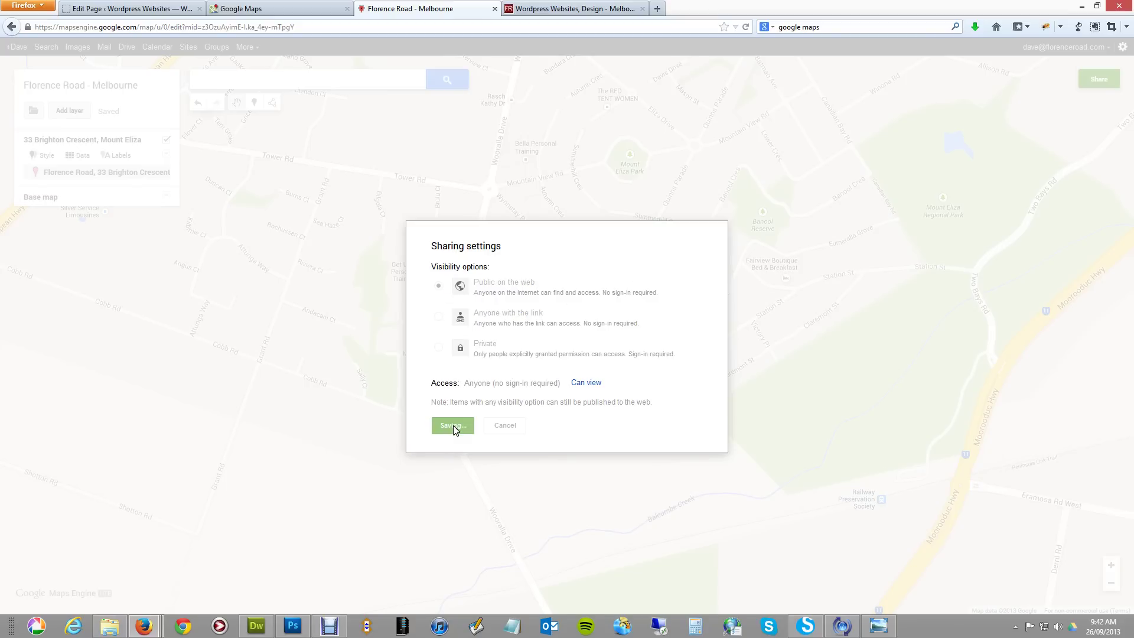
left_click(437, 488)
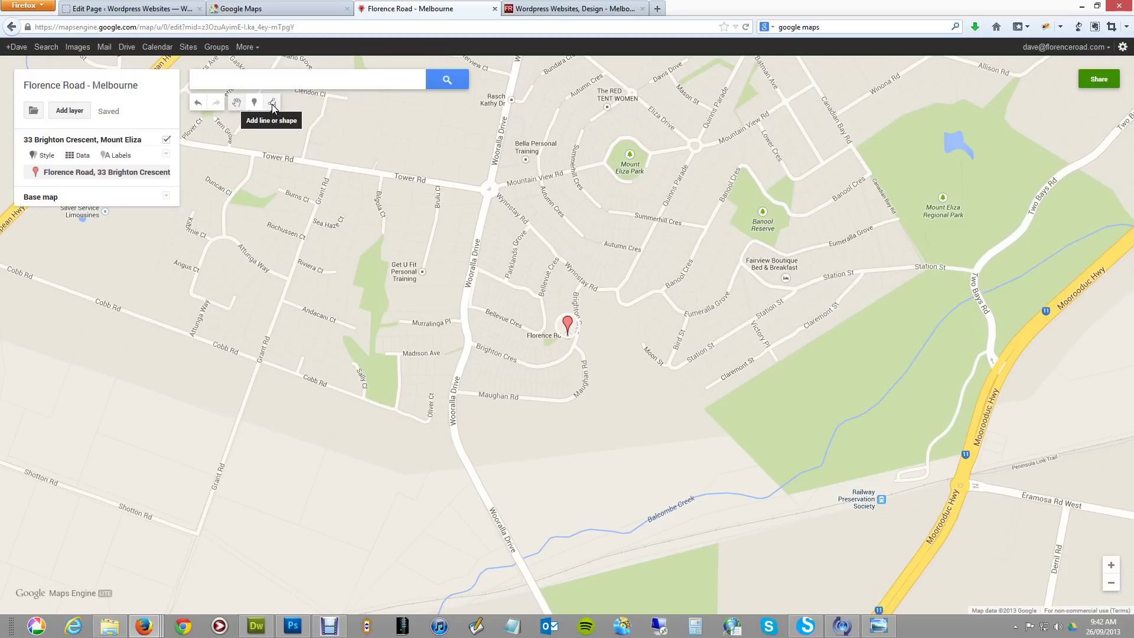
Copy the map's iframe code from Embed on my site.
left_click(34, 111)
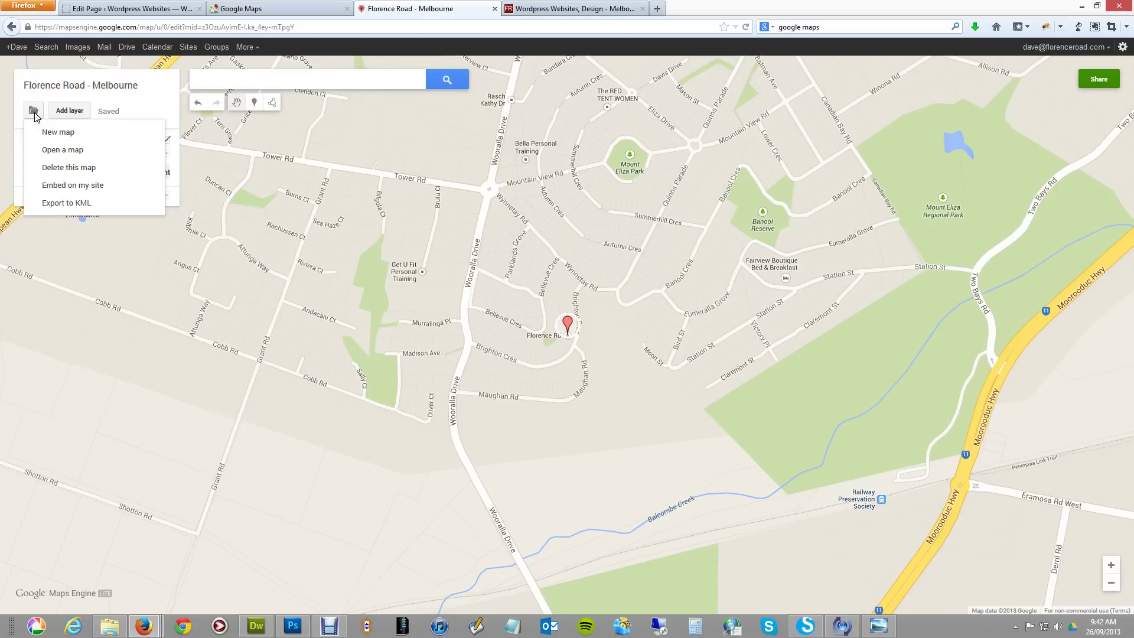
left_click(63, 186)
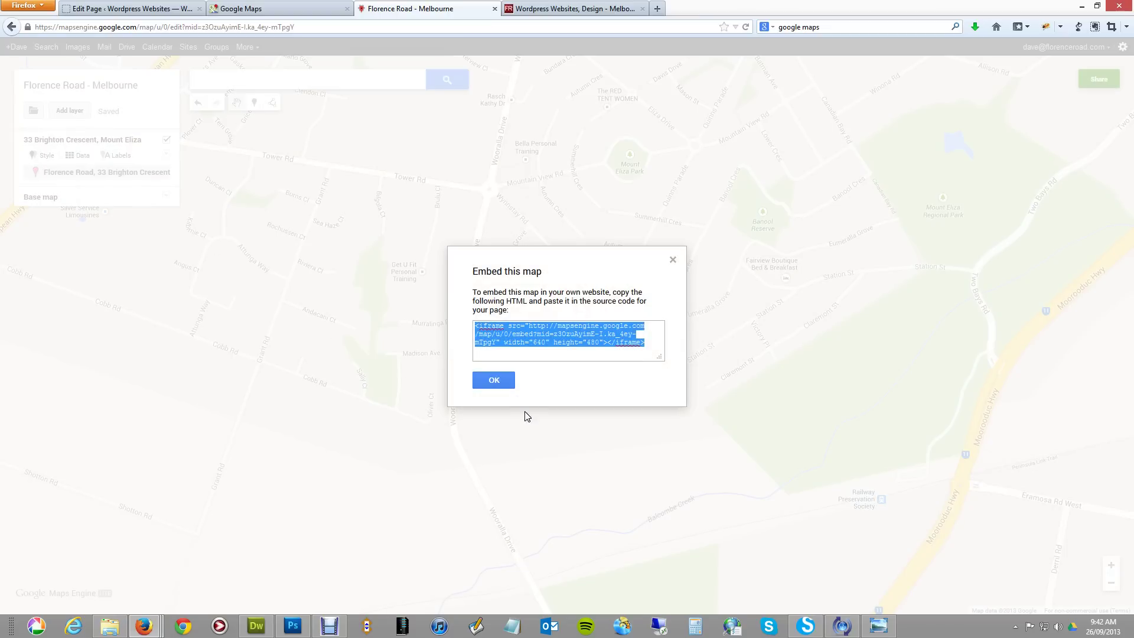
left_click(510, 384)
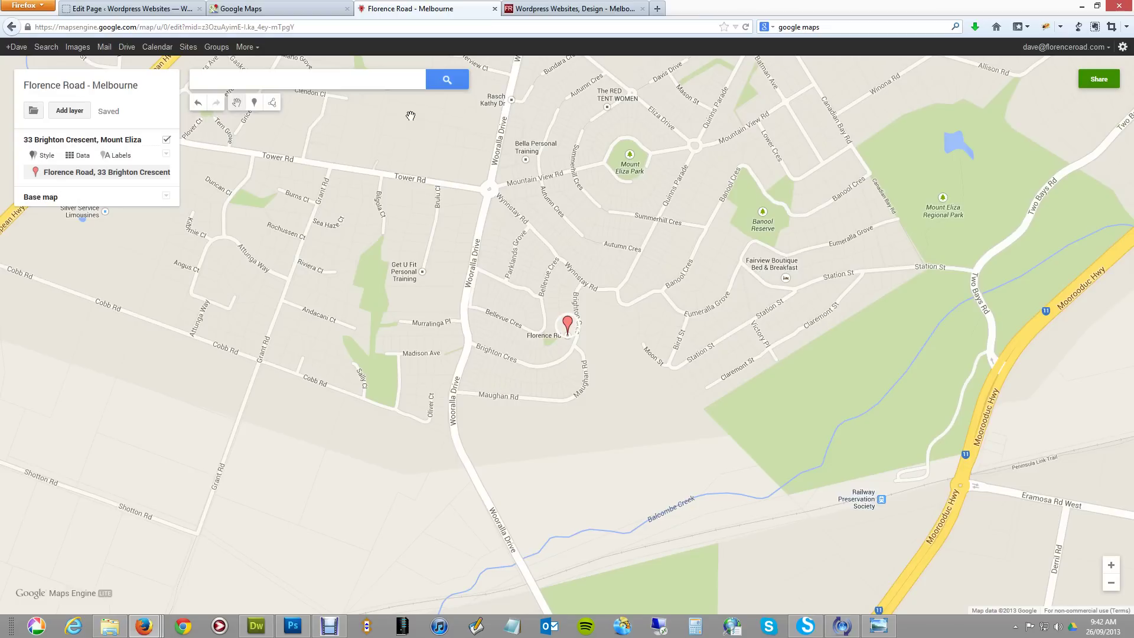
left_click(157, 13)
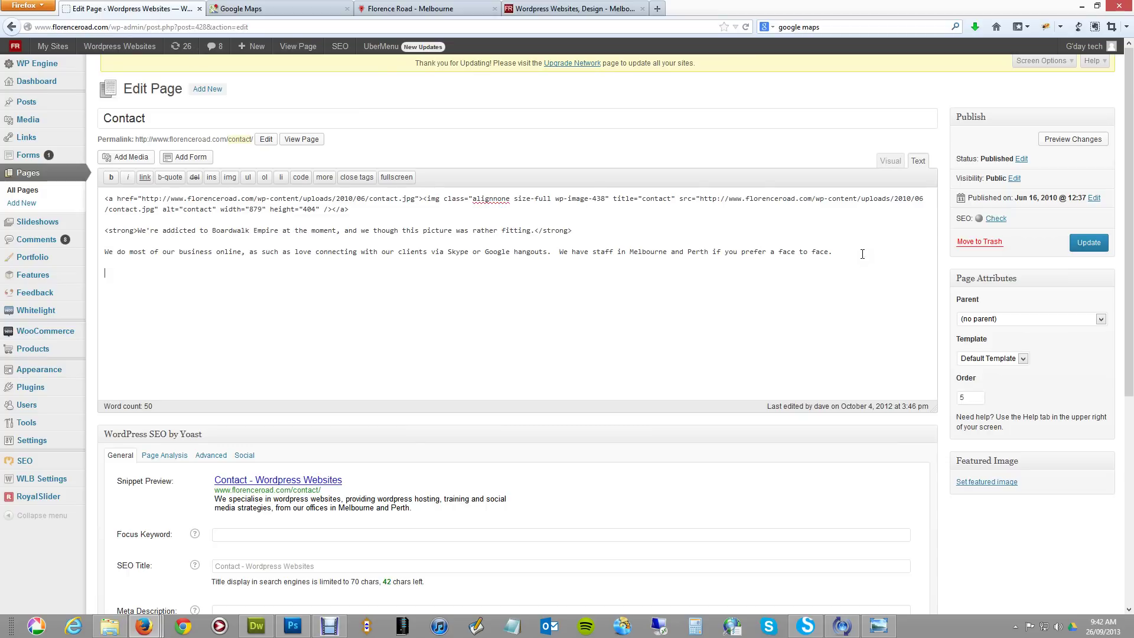
Paste the iframe embed code into the Contact page's Text editor and check it in Visual view.
type("<iframe src=\"http://mapsengine.google.com/map/u/0/embed?mid=z3OzuAyimE-I.ka_4ey-mTpgY\" width=\"640\" height=\"480\"></iframe>")
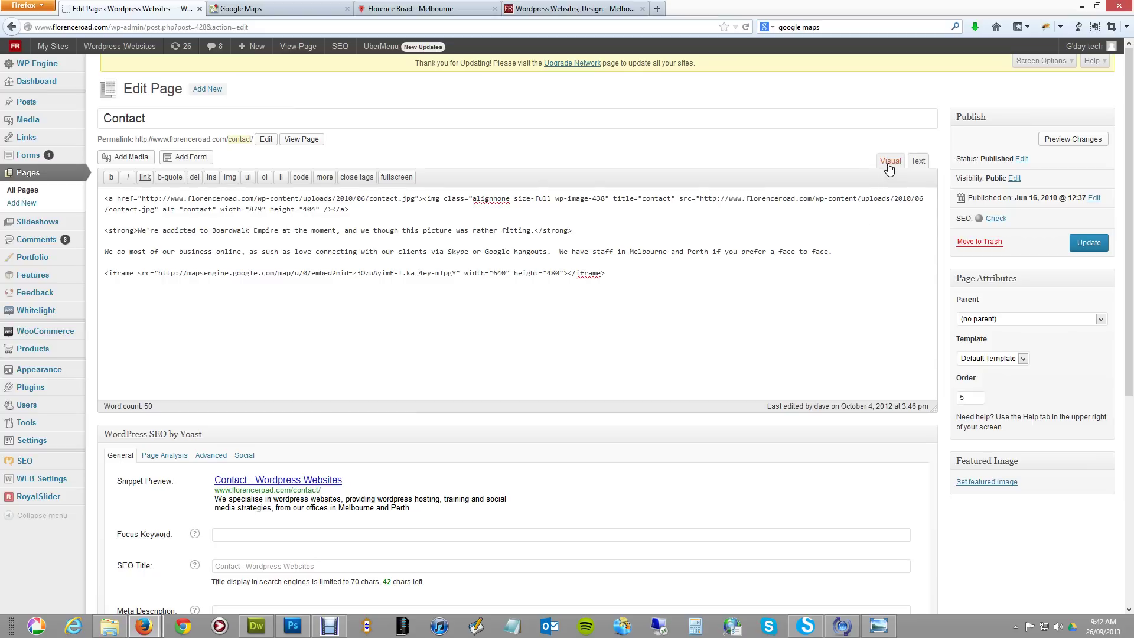
left_click(889, 161)
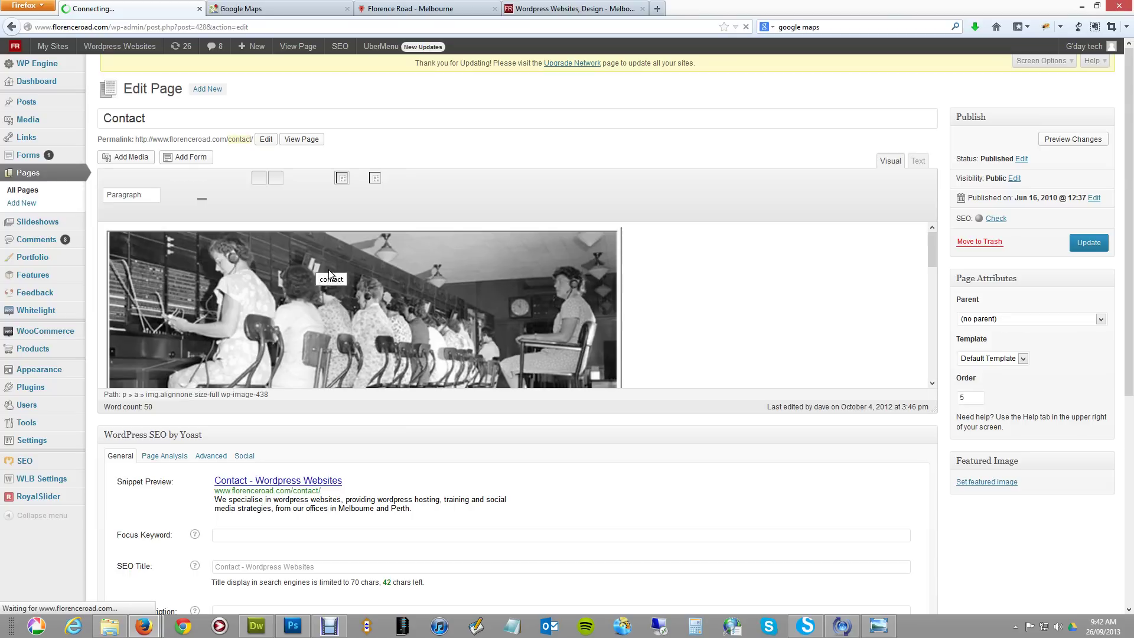
scroll(441, 304, "down", 5)
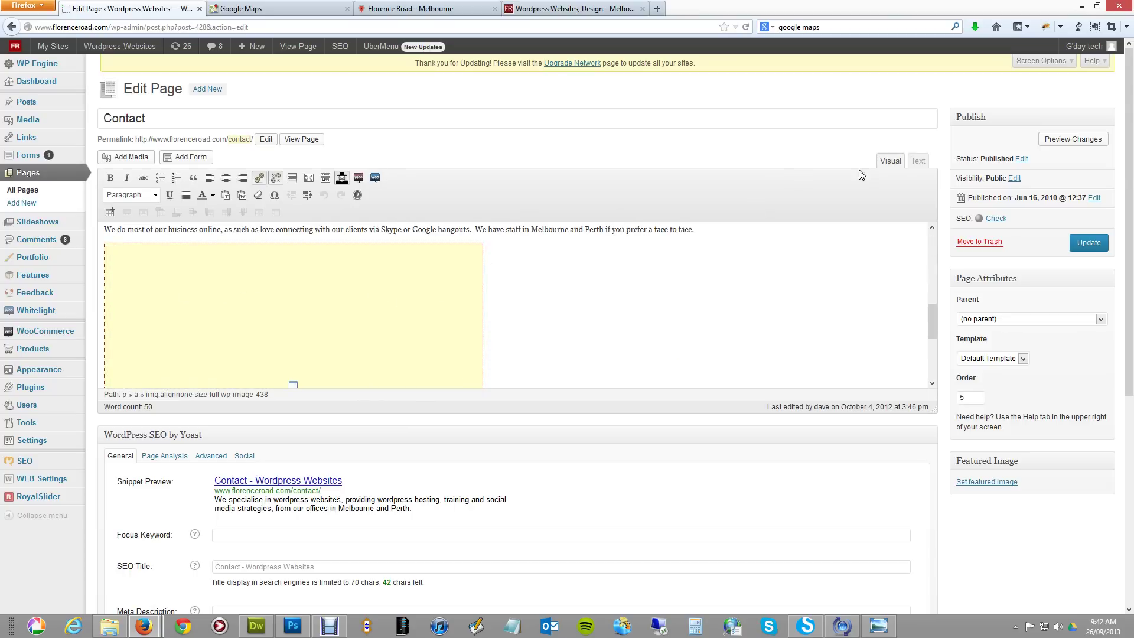
left_click(916, 161)
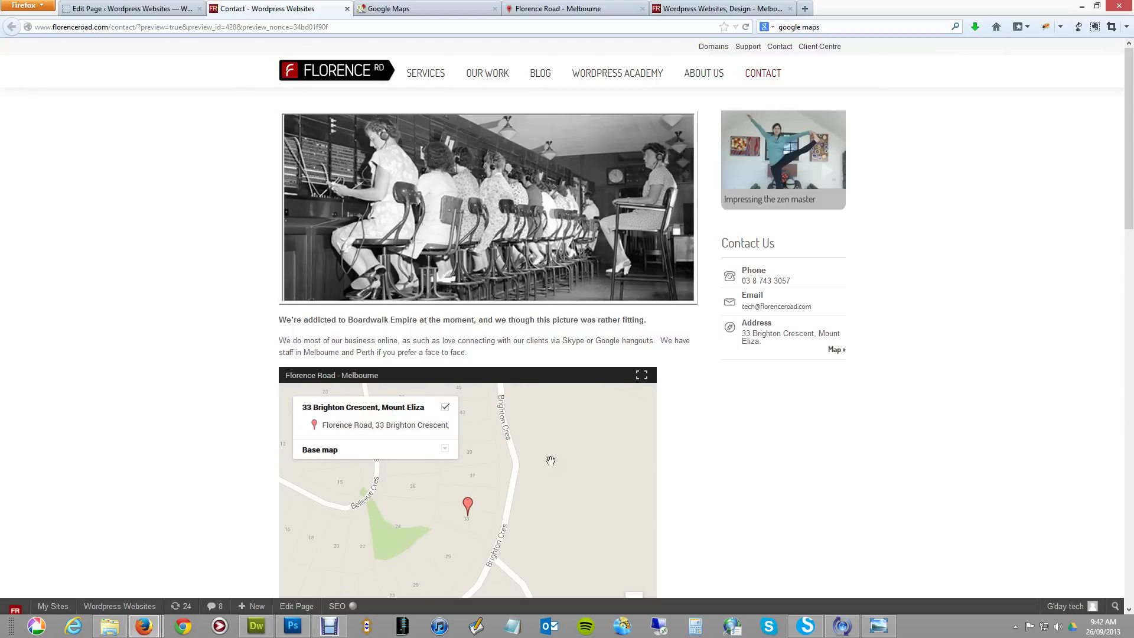
Scroll to the embedded map in the preview and open the Florence Road marker's details.
scroll(549, 458, "down", 1)
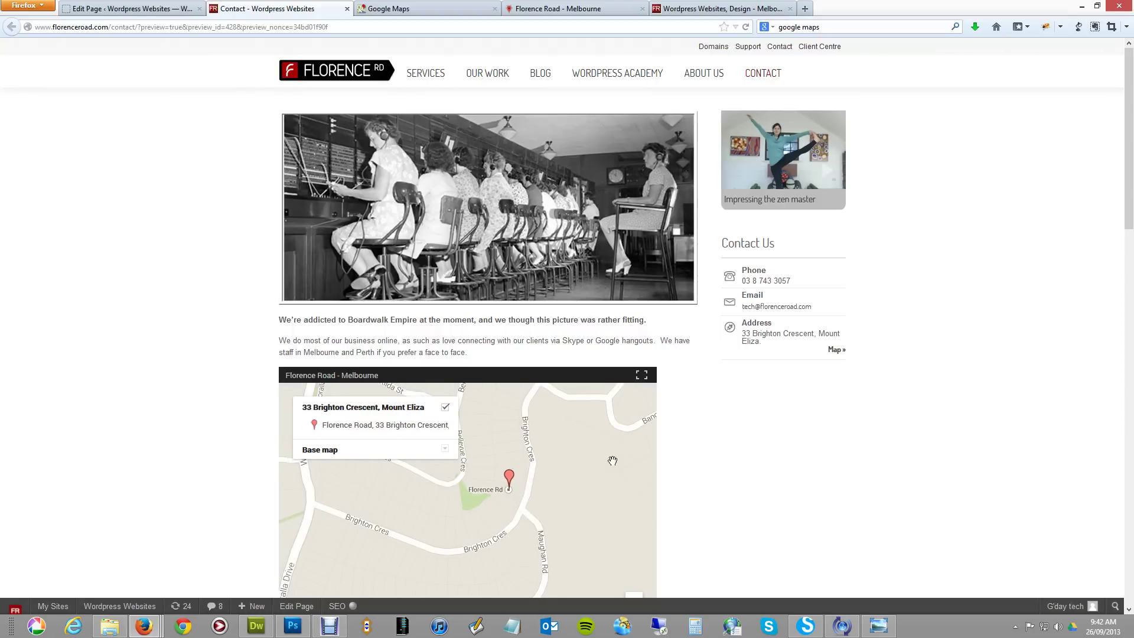
scroll(817, 453, "down", 3)
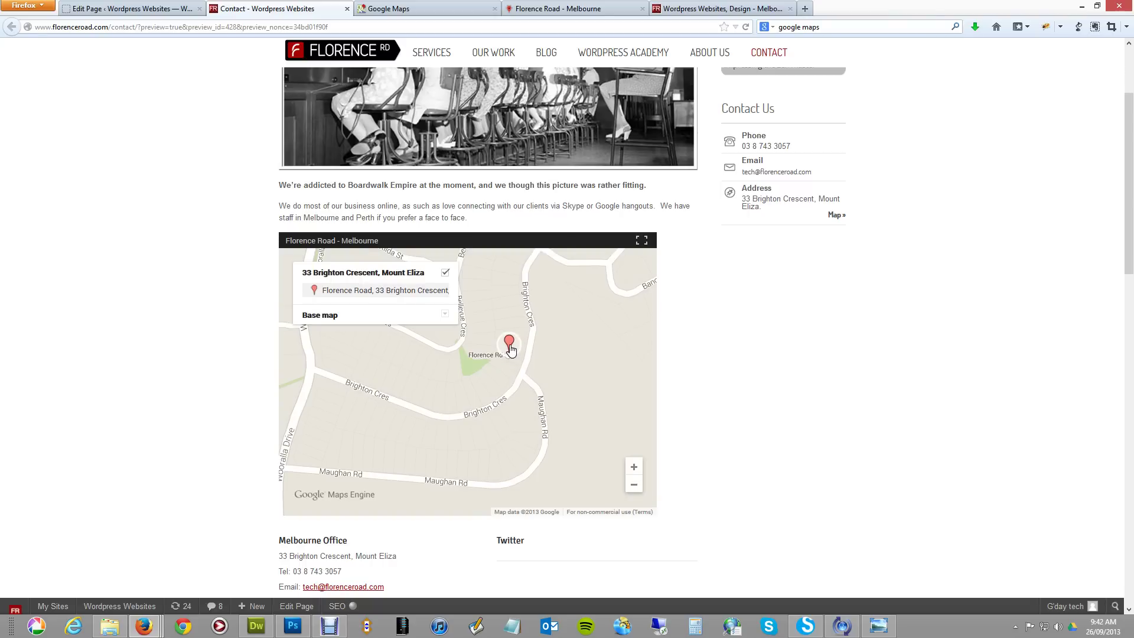
left_click(425, 297)
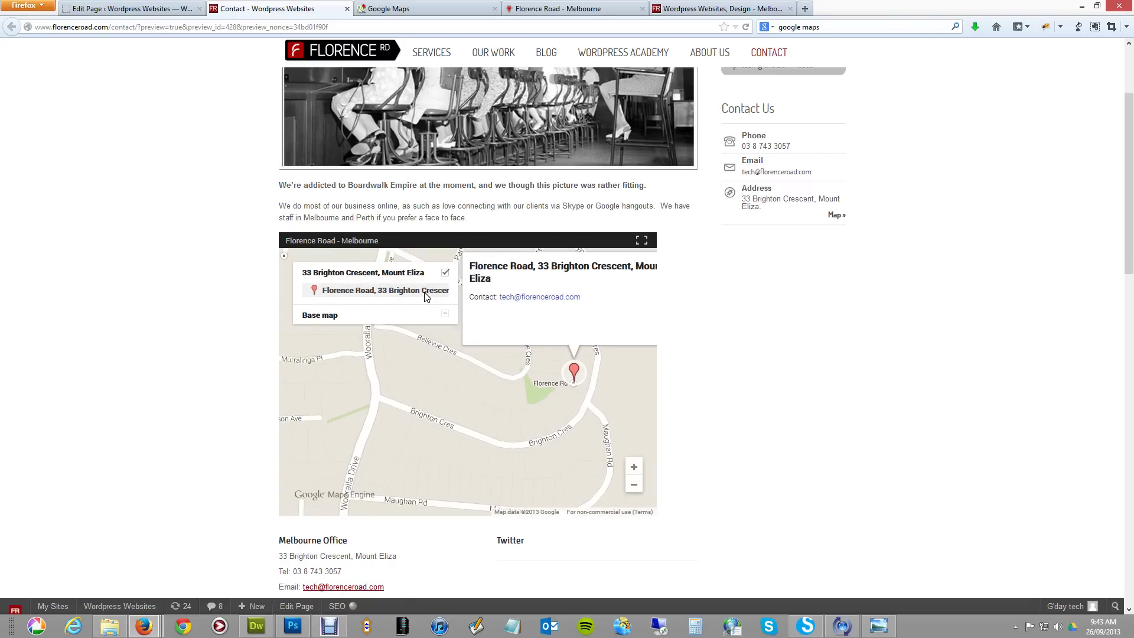